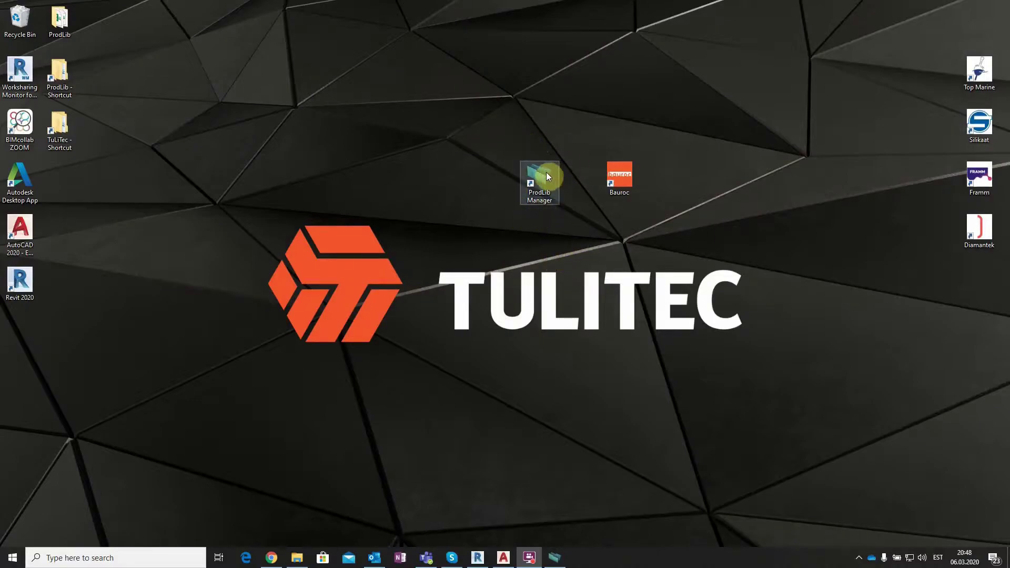
Open the ProdLib manager and look through the installed libraries and the filters of all available libraries.
{"action": "left_click", "coordinate": [556, 559]}
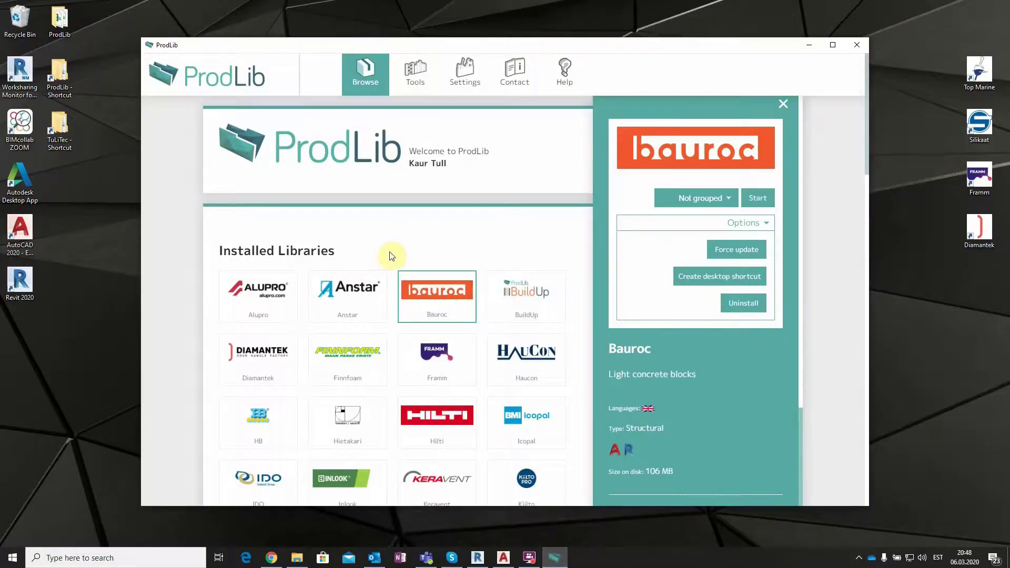
{"action": "scroll", "coordinate": [366, 253], "scroll_direction": "down", "scroll_amount": 3}
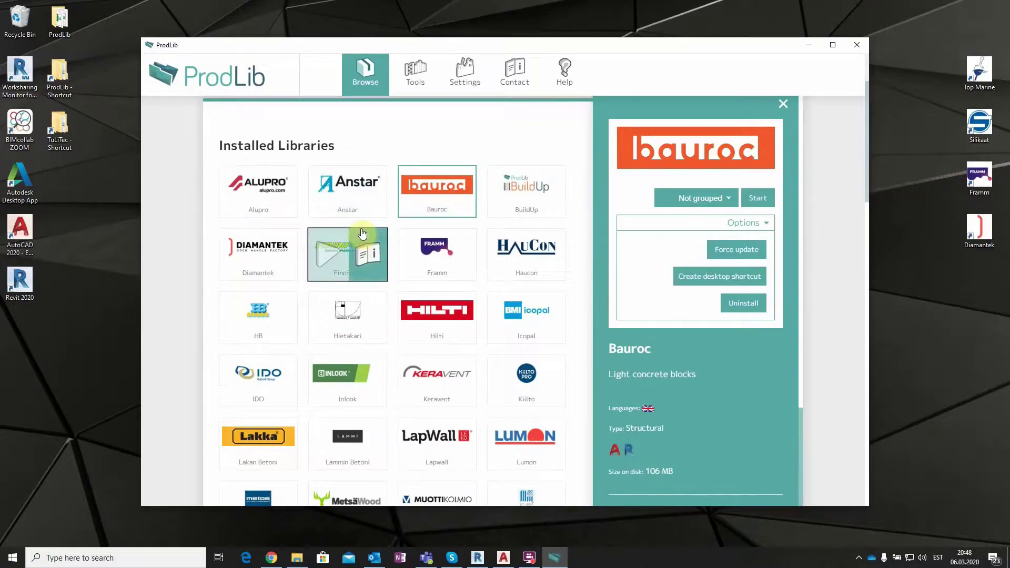
{"action": "scroll", "coordinate": [369, 248], "scroll_direction": "down", "scroll_amount": 4}
{"action": "scroll", "coordinate": [369, 252], "scroll_direction": "down", "scroll_amount": 10}
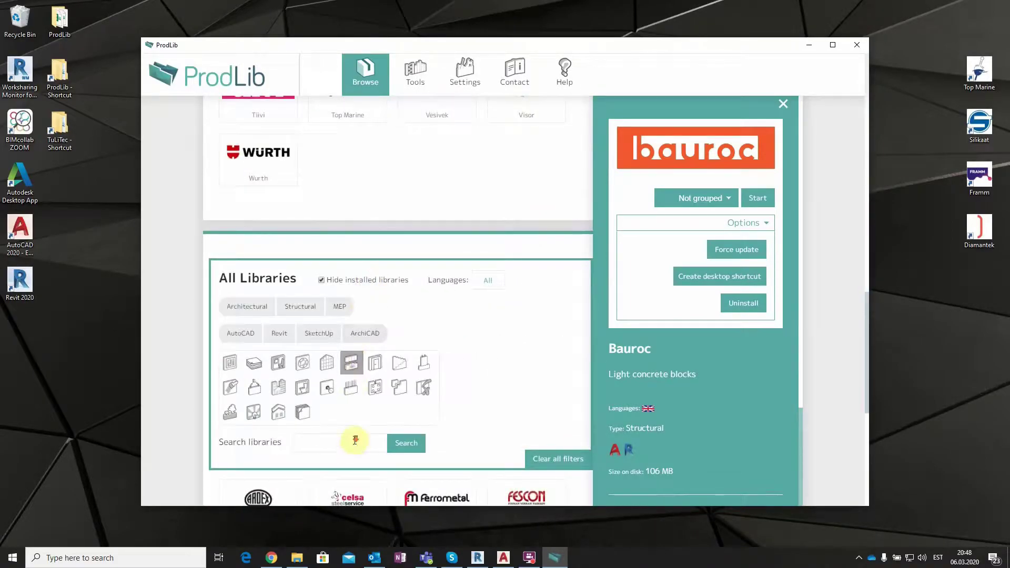
{"action": "scroll", "coordinate": [363, 389], "scroll_direction": "down", "scroll_amount": 4}
{"action": "scroll", "coordinate": [373, 402], "scroll_direction": "down", "scroll_amount": 2}
{"action": "scroll", "coordinate": [383, 361], "scroll_direction": "up", "scroll_amount": 5}
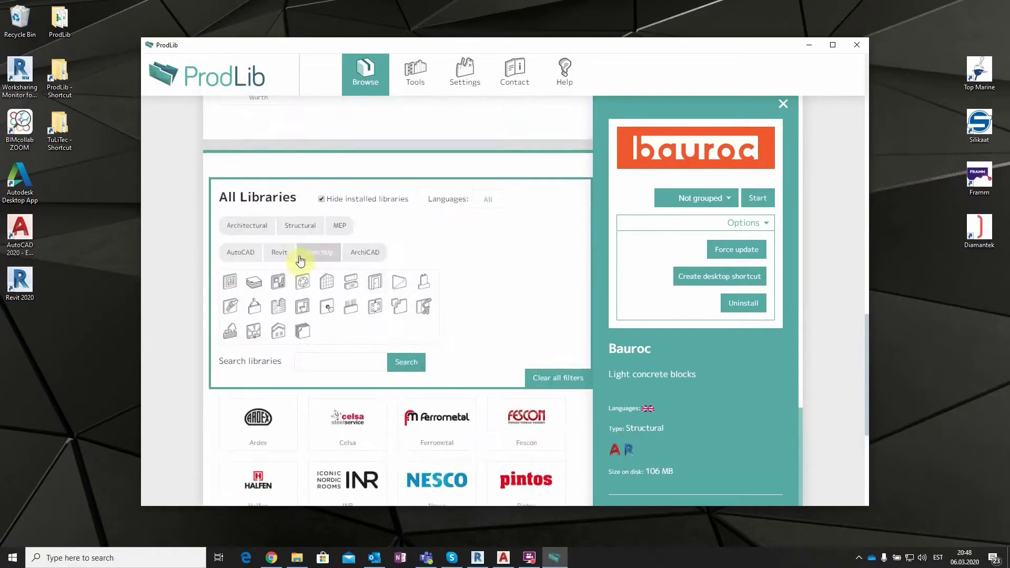
{"action": "scroll", "coordinate": [413, 321], "scroll_direction": "up", "scroll_amount": 12}
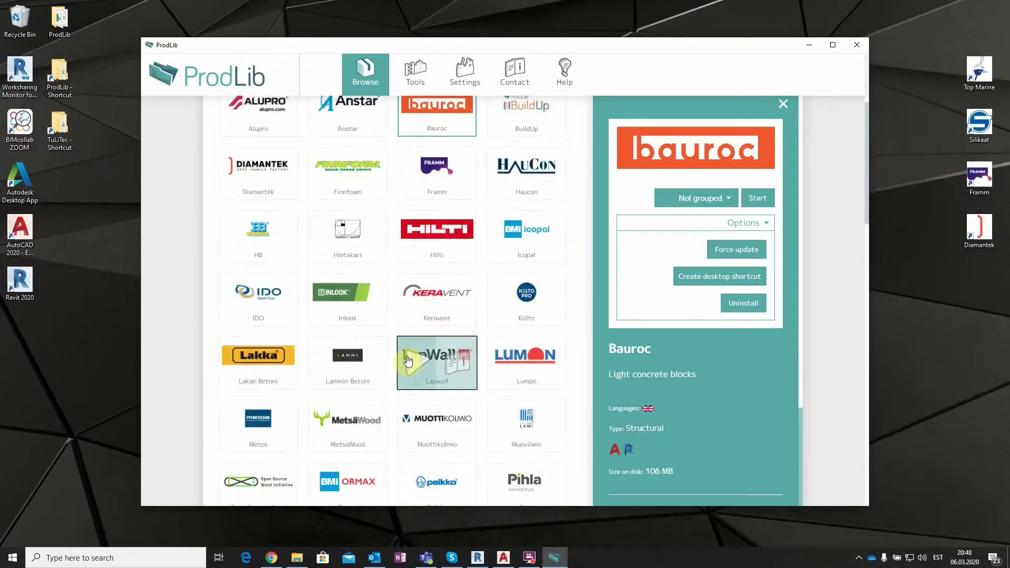
Review the Bauroc library's details in ProdLib, including its options, supported programs and content preview.
{"action": "left_click", "coordinate": [460, 299]}
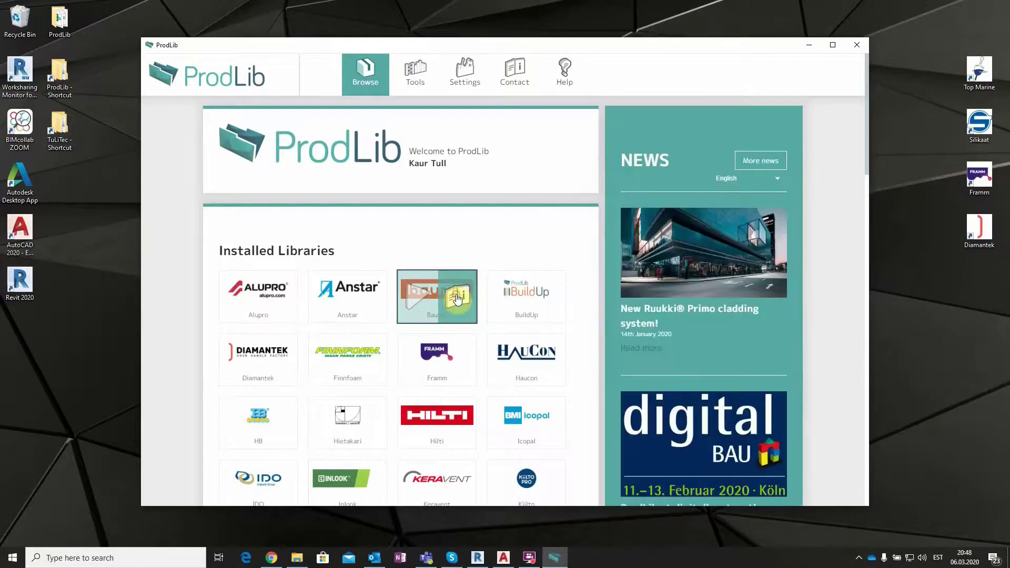
{"action": "left_click", "coordinate": [461, 298]}
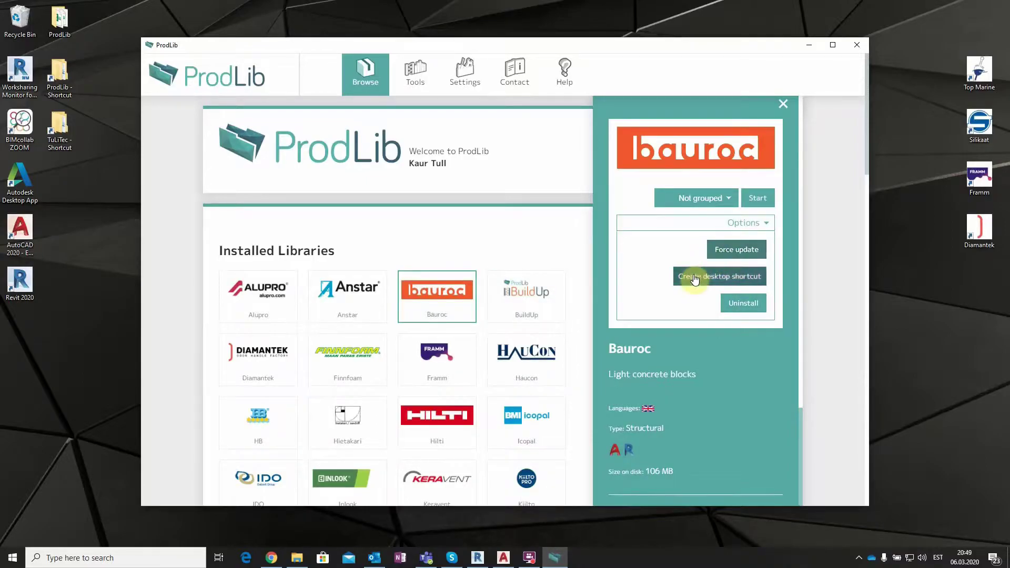
{"action": "scroll", "coordinate": [690, 347], "scroll_direction": "down", "scroll_amount": 2}
{"action": "scroll", "coordinate": [691, 345], "scroll_direction": "down", "scroll_amount": 1}
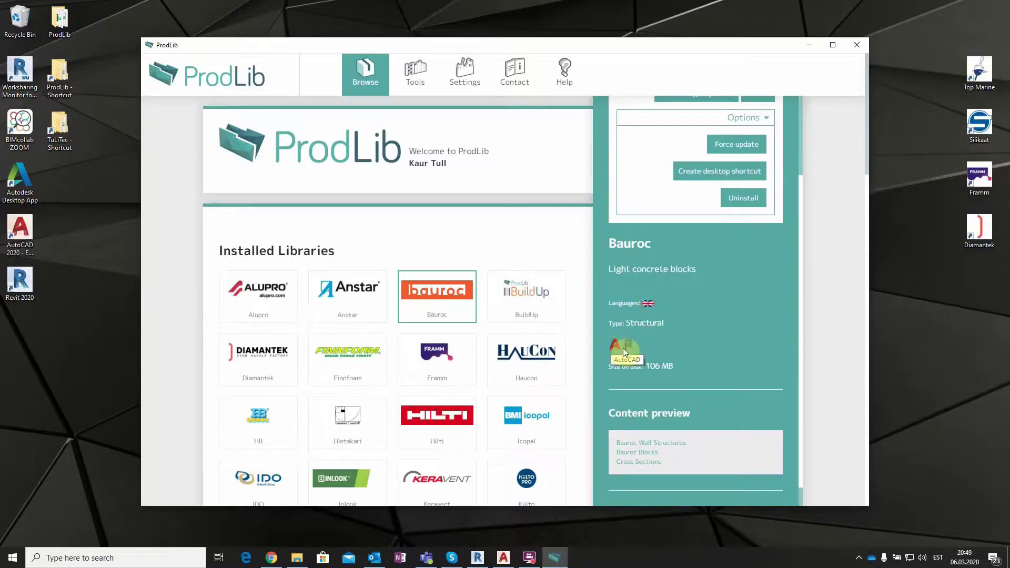
{"action": "scroll", "coordinate": [632, 350], "scroll_direction": "up", "scroll_amount": 5}
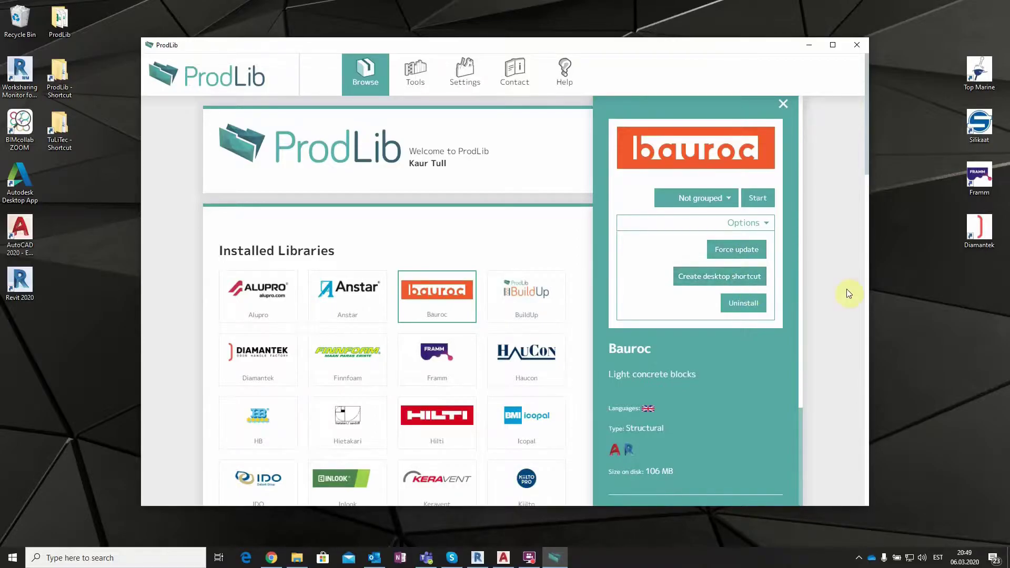
{"action": "left_click", "coordinate": [747, 309]}
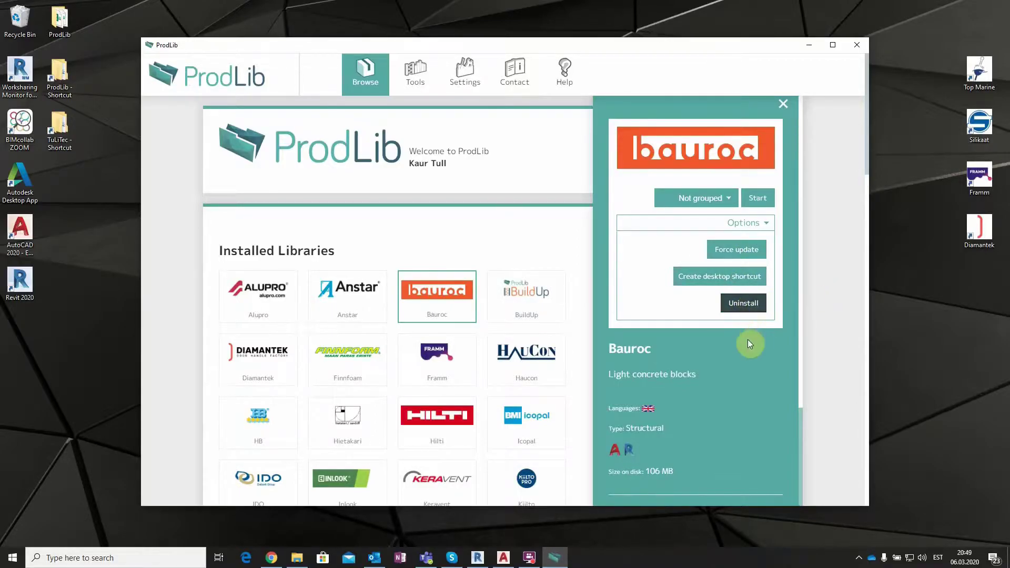
Start the Bauroc library and look over the drawing categories under Cross Sections.
{"action": "left_click", "coordinate": [417, 301]}
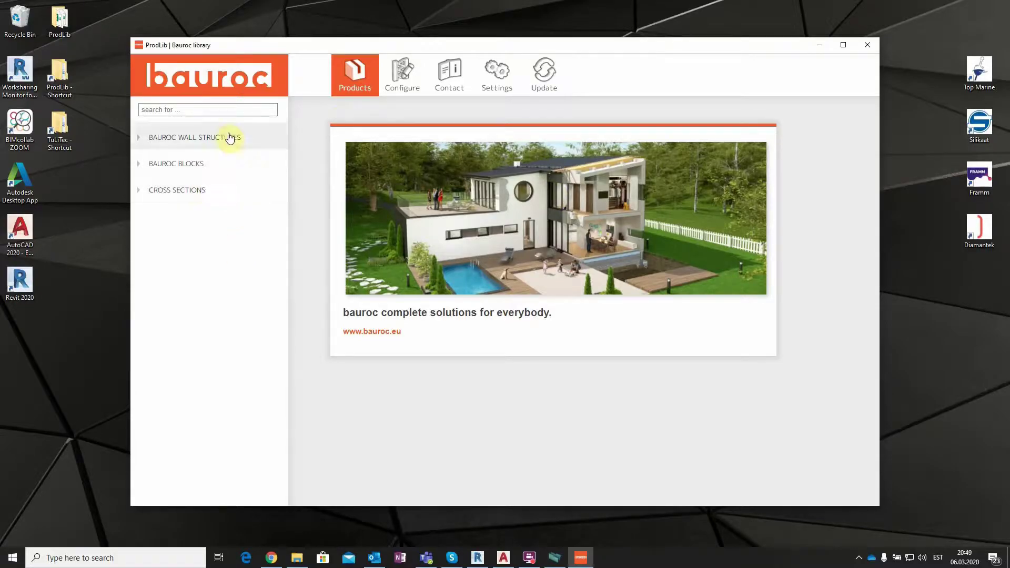
{"action": "left_click", "coordinate": [228, 197]}
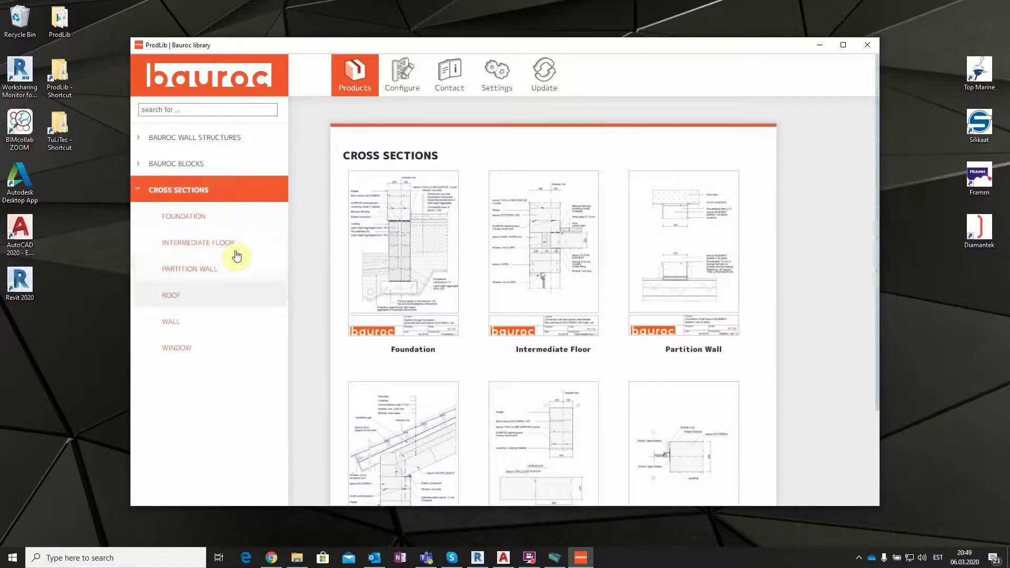
{"action": "scroll", "coordinate": [452, 237], "scroll_direction": "down", "scroll_amount": 1}
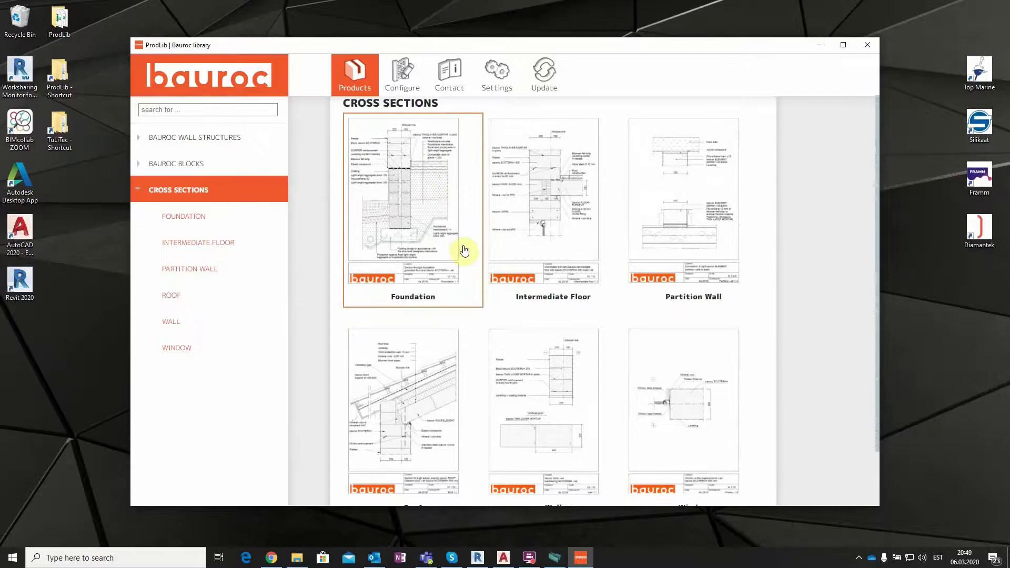
{"action": "scroll", "coordinate": [461, 206], "scroll_direction": "up", "scroll_amount": 1}
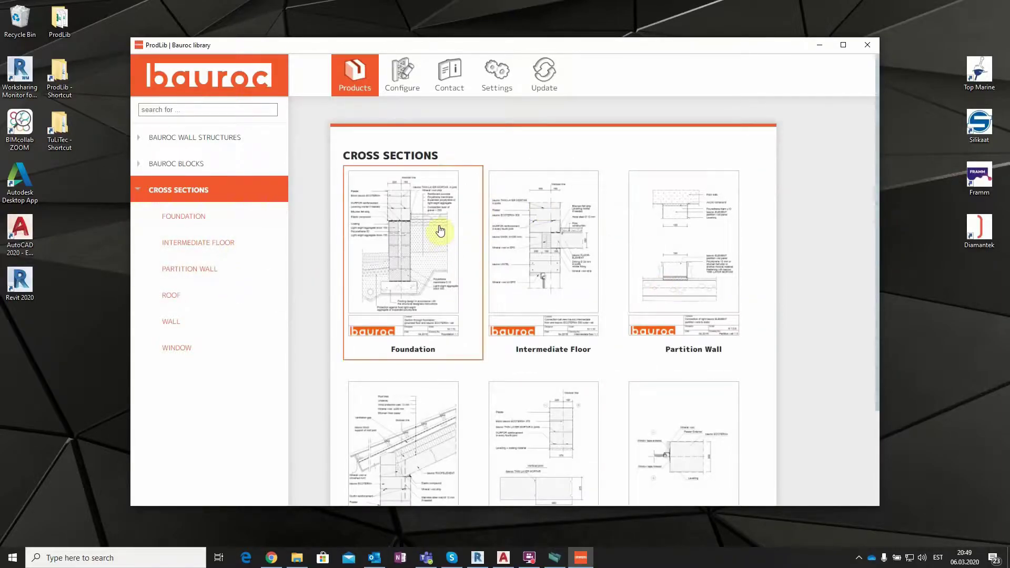
{"action": "scroll", "coordinate": [440, 231], "scroll_direction": "down", "scroll_amount": 1}
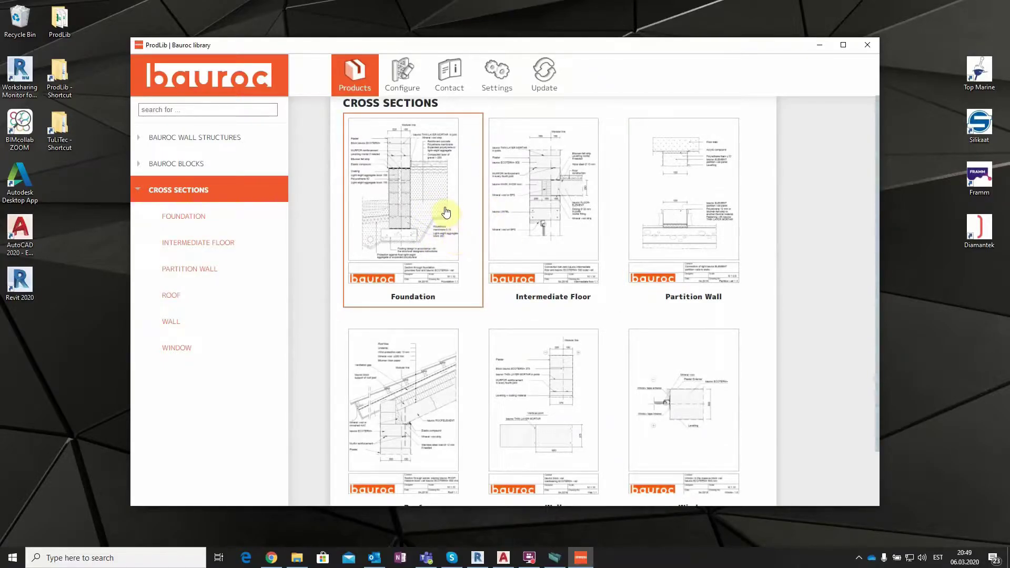
{"action": "scroll", "coordinate": [448, 209], "scroll_direction": "down", "scroll_amount": 1}
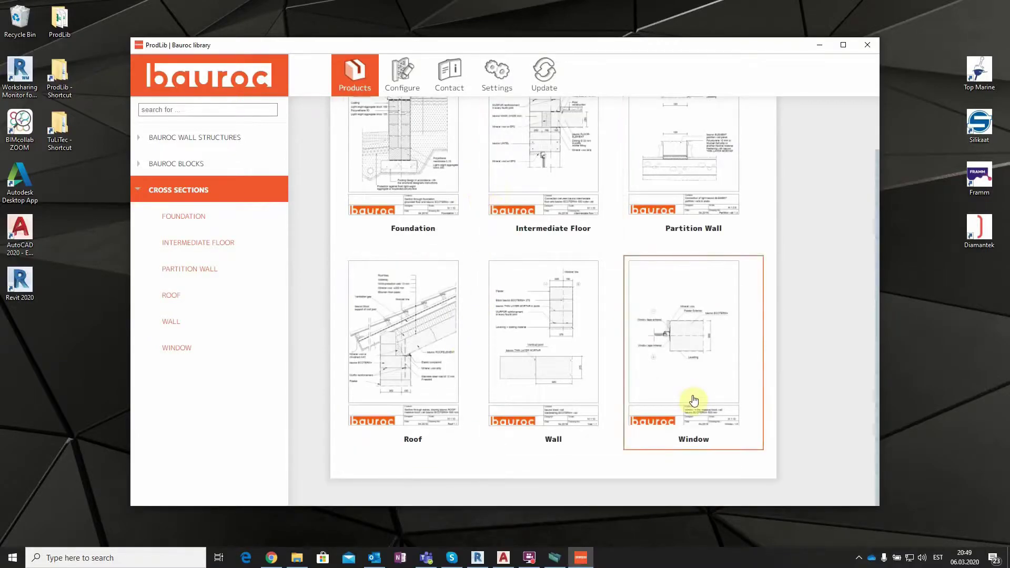
Open the PDF of the Window 1.5 cross section.
{"action": "left_click", "coordinate": [670, 332]}
{"action": "left_click", "coordinate": [670, 332]}
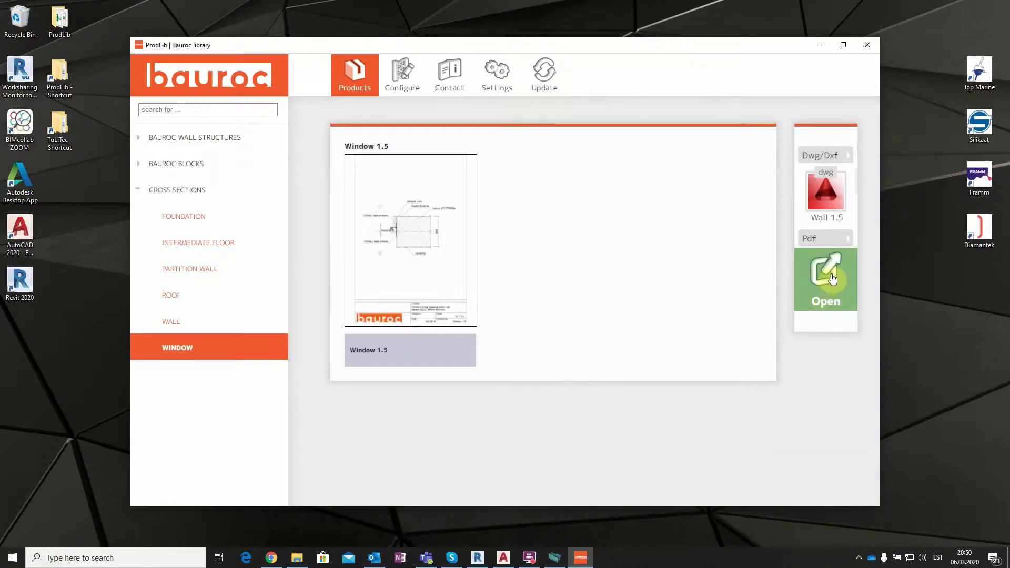
{"action": "left_click", "coordinate": [832, 279]}
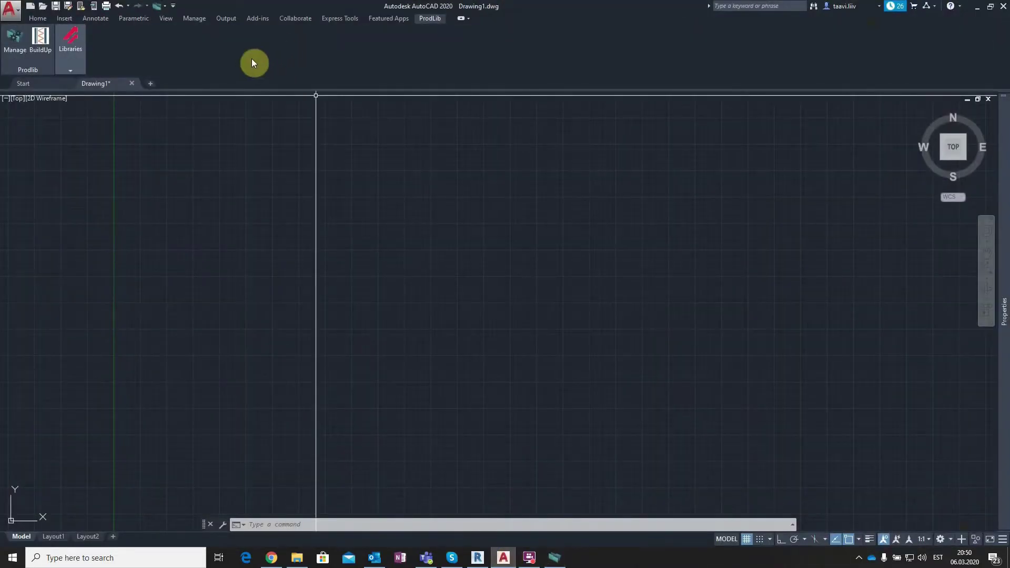
Start the Bauroc library from the ProdLib libraries in AutoCAD and show its Cross Sections.
{"action": "left_click", "coordinate": [72, 56]}
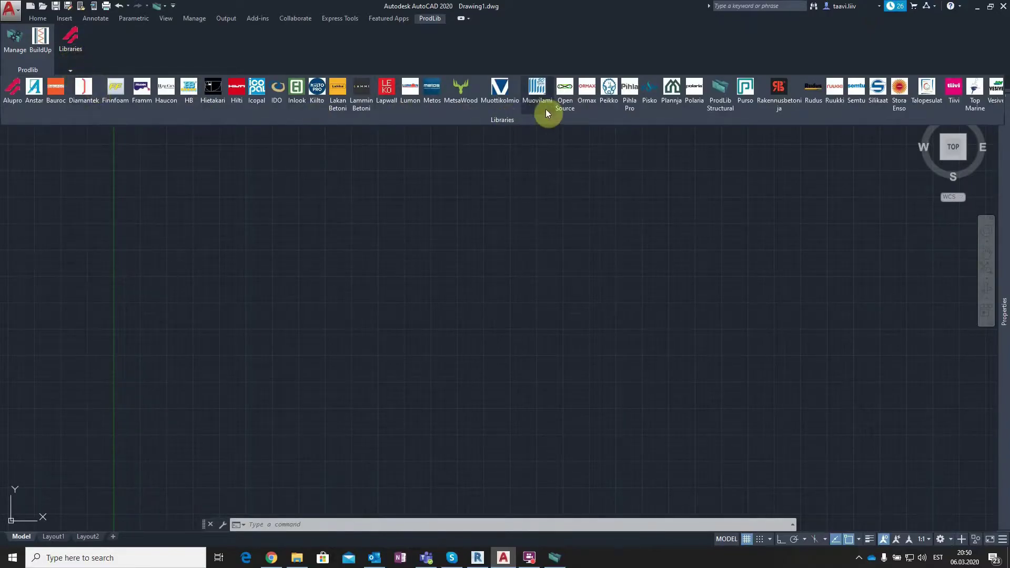
{"action": "left_click", "coordinate": [54, 92]}
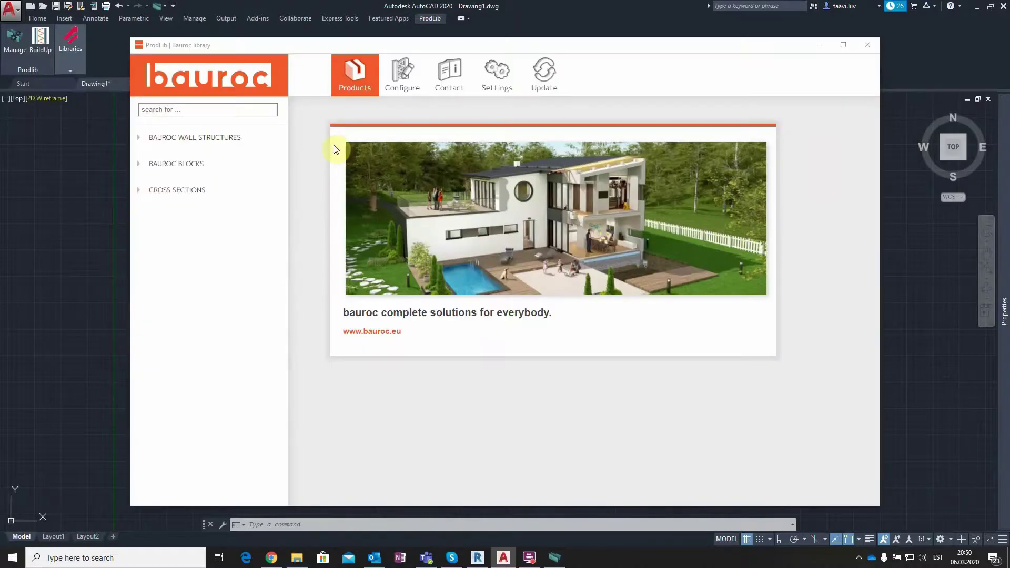
{"action": "left_click", "coordinate": [193, 199]}
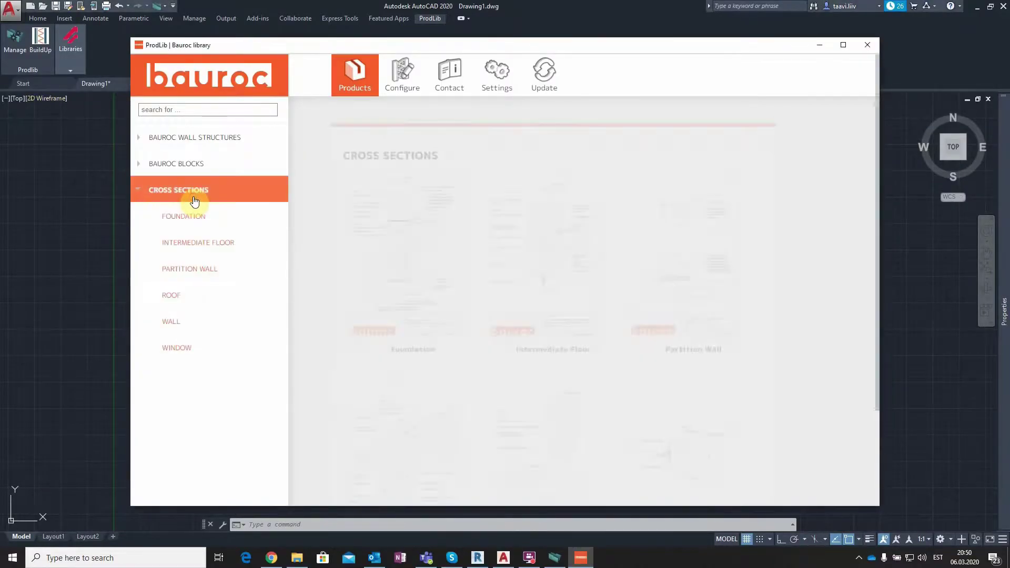
Insert the Foundation 4.1 cross section as a DWG into the empty drawing, just up from and beside the origin.
{"action": "left_click", "coordinate": [418, 258]}
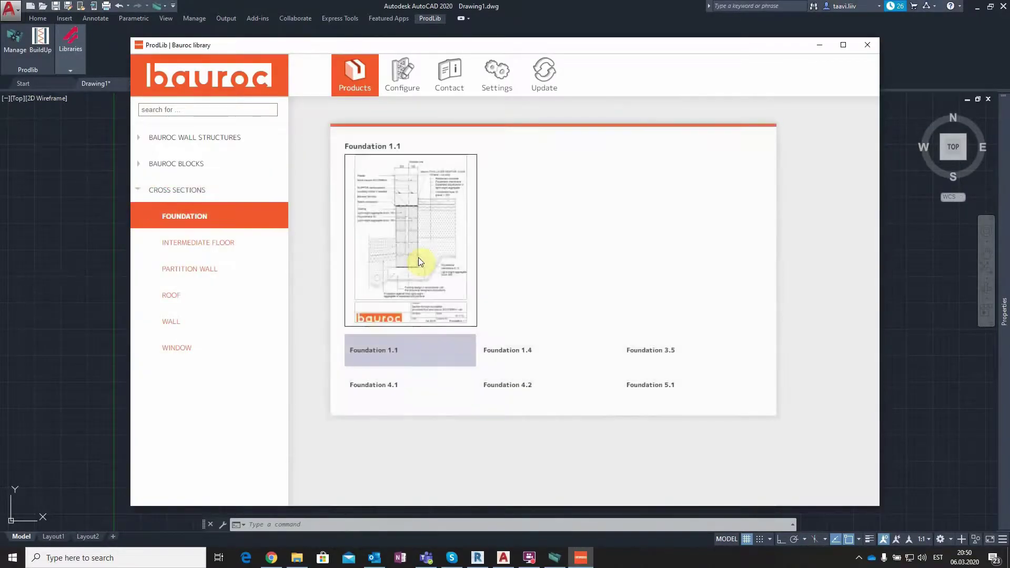
{"action": "left_click", "coordinate": [413, 383]}
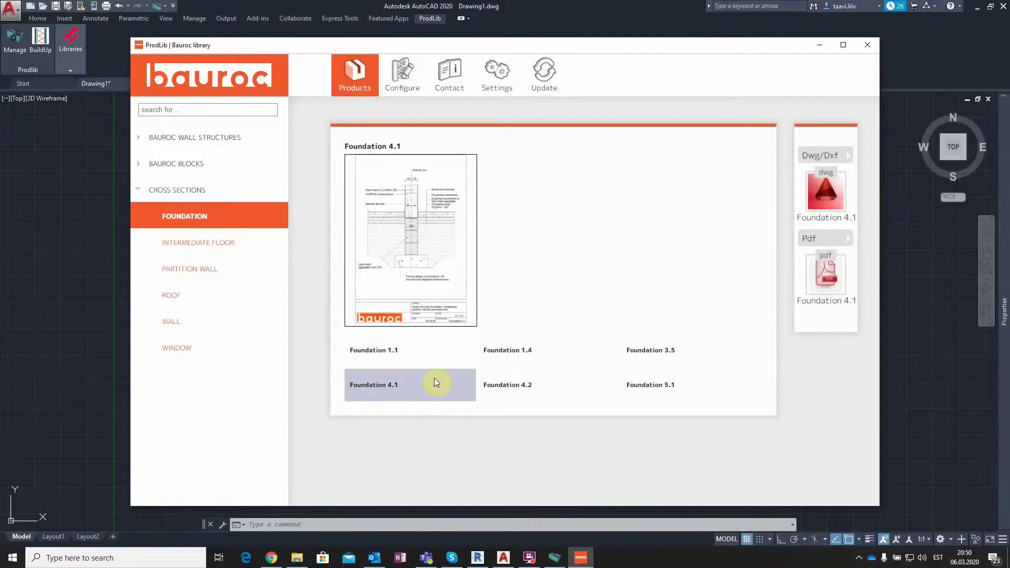
{"action": "left_click", "coordinate": [826, 192]}
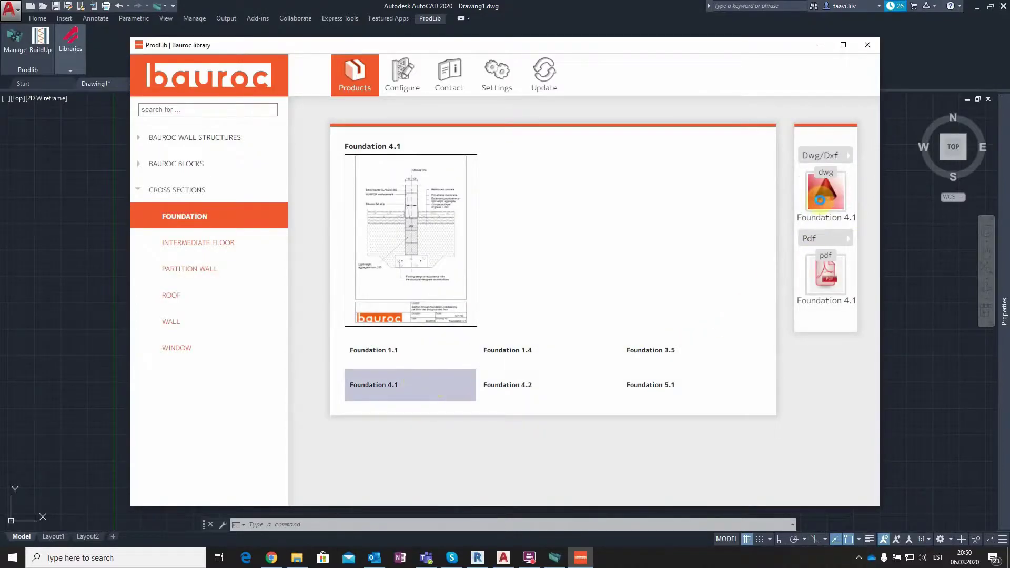
{"action": "scroll", "coordinate": [283, 363], "scroll_direction": "down", "scroll_amount": 2}
{"action": "left_click", "coordinate": [283, 368]}
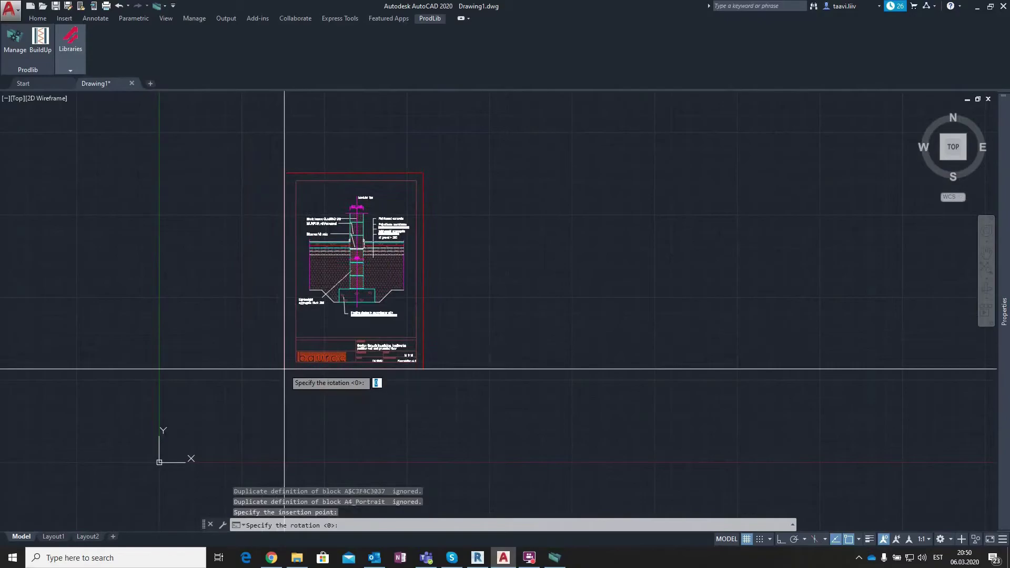
Insert the Roof 4.3 cross section as a DWG with default rotation, directly adjoining the foundation sheet, and minimize the library.
{"action": "left_click", "coordinate": [218, 298]}
{"action": "left_click", "coordinate": [425, 343]}
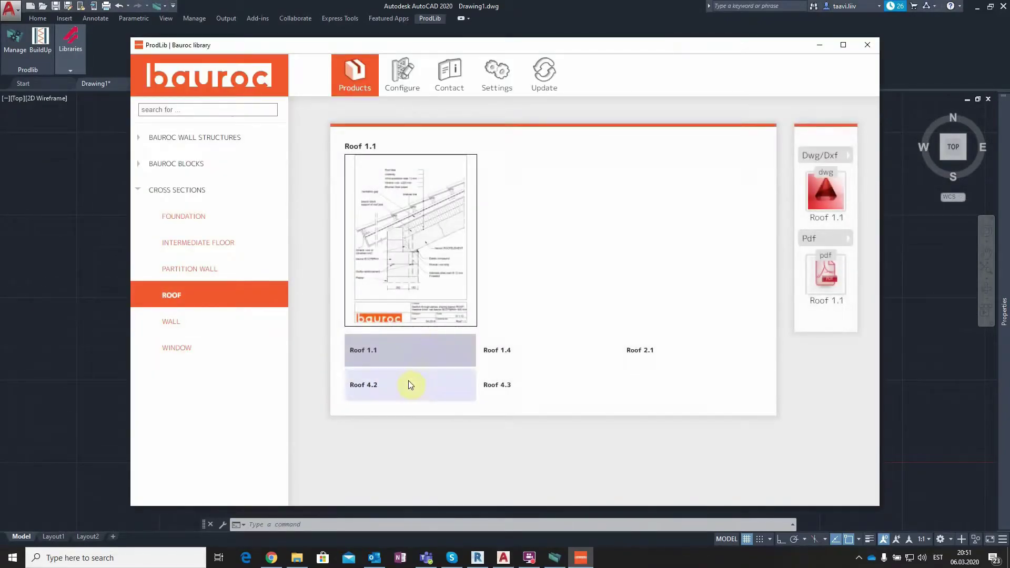
{"action": "left_click", "coordinate": [537, 388]}
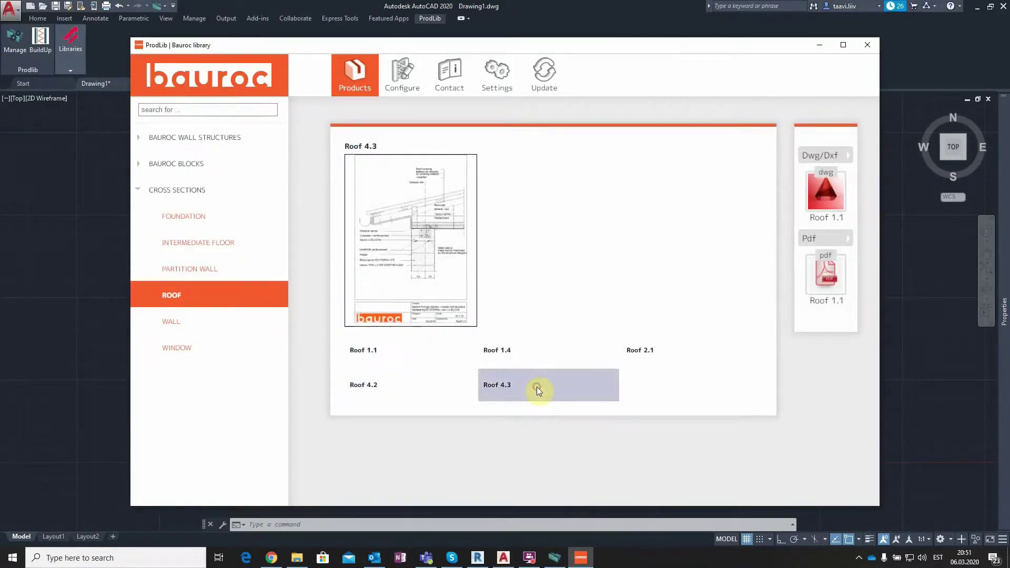
{"action": "left_click", "coordinate": [826, 192]}
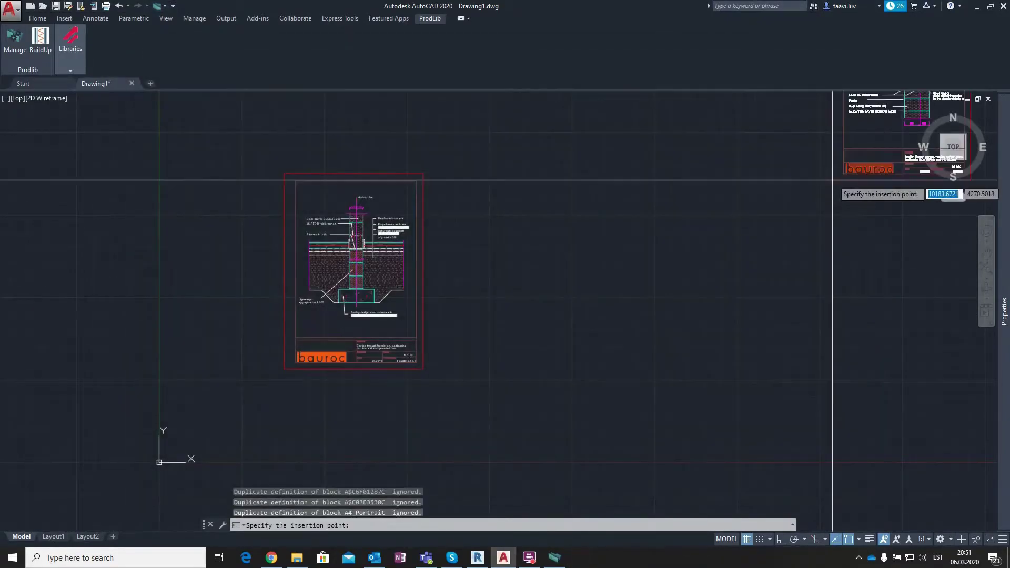
{"action": "left_click", "coordinate": [423, 369]}
{"action": "key", "text": "Return"}
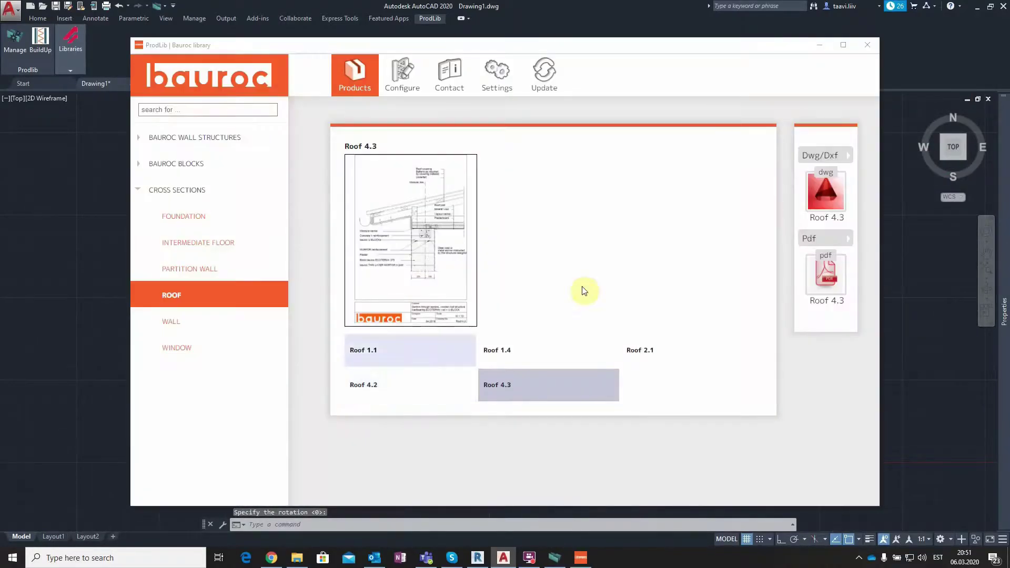
{"action": "left_click", "coordinate": [815, 46]}
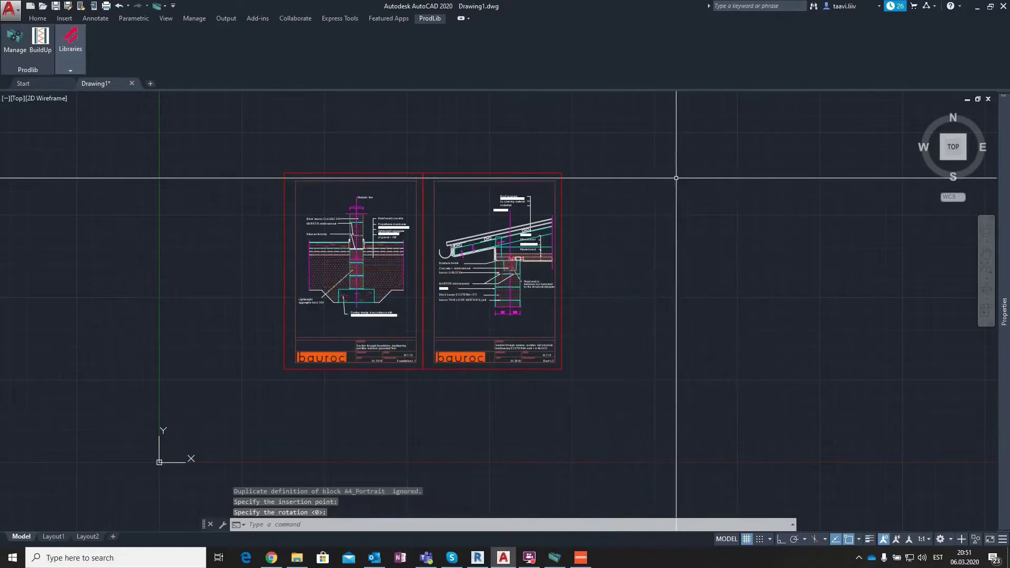
{"action": "scroll", "coordinate": [677, 214], "scroll_direction": "down", "scroll_amount": 4}
{"action": "scroll", "coordinate": [605, 214], "scroll_direction": "up", "scroll_amount": 6}
{"action": "scroll", "coordinate": [608, 212], "scroll_direction": "down", "scroll_amount": 4}
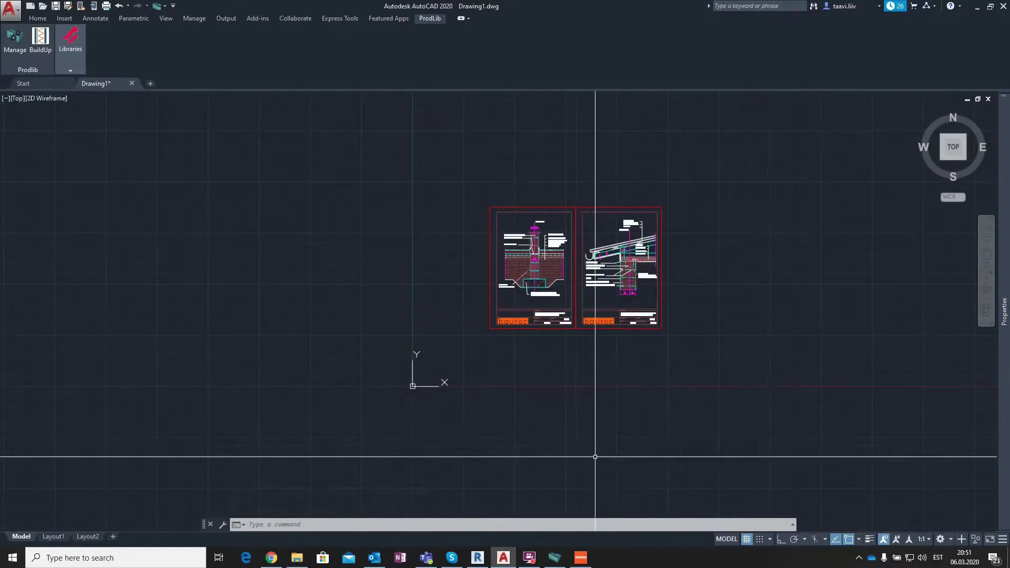
Minimize AutoCAD and the ProdLib manager, and close the Bauroc library window left open over Revit.
{"action": "left_click", "coordinate": [978, 7]}
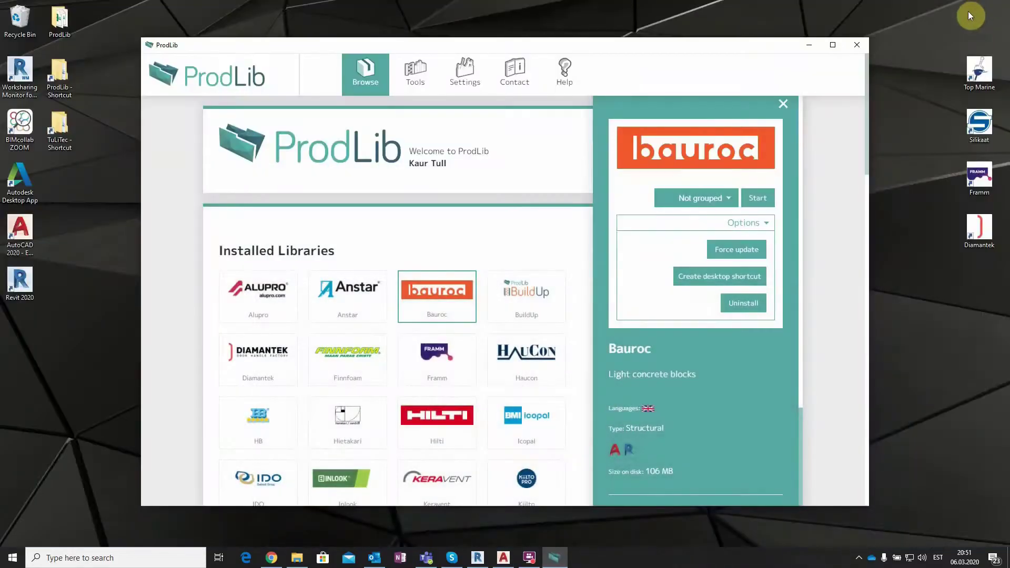
{"action": "left_click", "coordinate": [804, 43]}
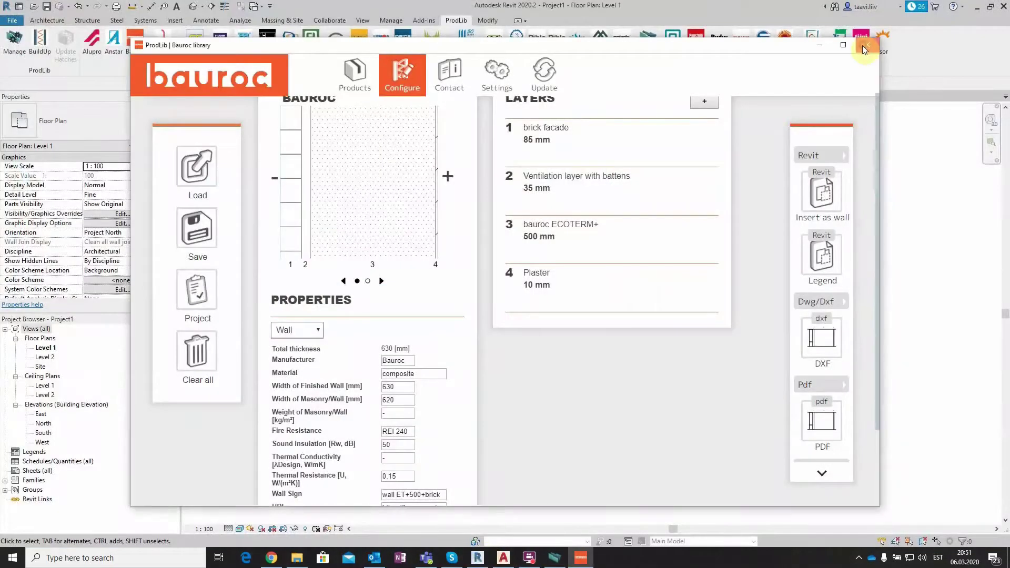
{"action": "left_click", "coordinate": [863, 45]}
Start the Bauroc library from Revit's ProdLib libraries with the Level 1 floor plan active.
{"action": "scroll", "coordinate": [472, 180], "scroll_direction": "down", "scroll_amount": 3}
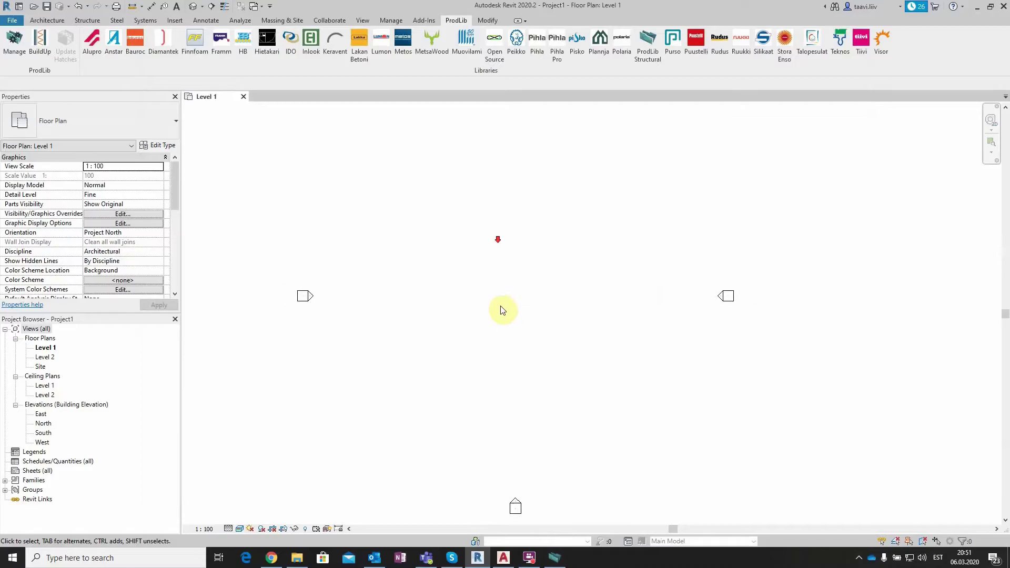
{"action": "middle_click_drag", "start_coordinate": [501, 309], "coordinate": [516, 279]}
{"action": "left_click", "coordinate": [133, 49]}
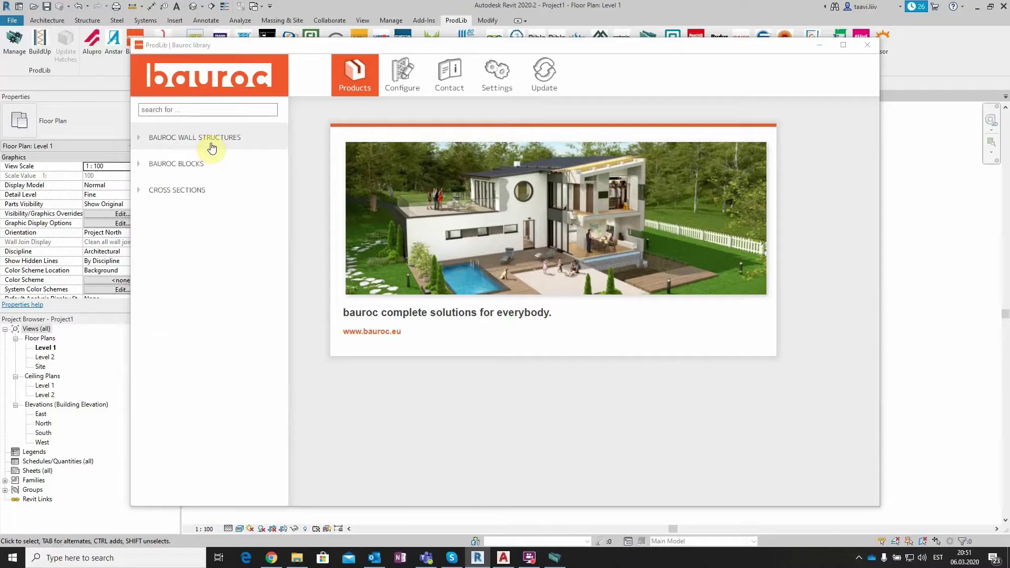
Open the bauroc ECOTERM+ 500+brick facade product from the exterior walls with insulation/siding in the wall structures.
{"action": "left_click", "coordinate": [215, 143]}
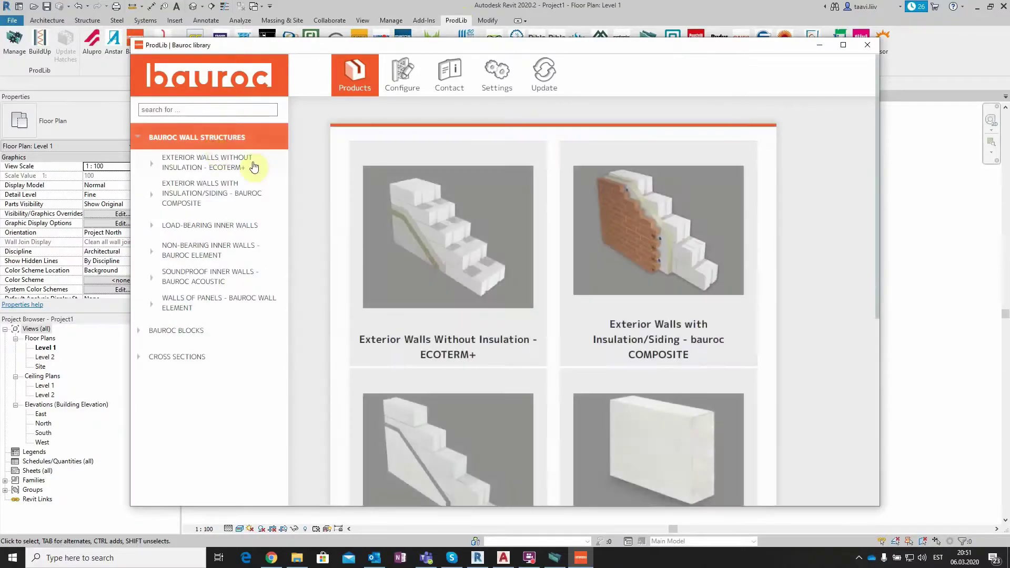
{"action": "left_click", "coordinate": [651, 258]}
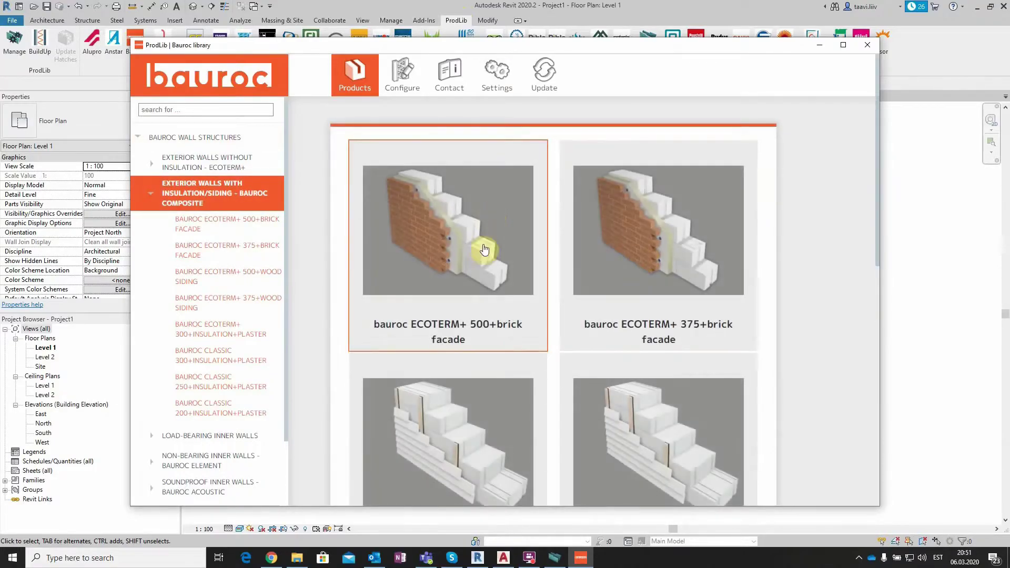
{"action": "left_click", "coordinate": [467, 232]}
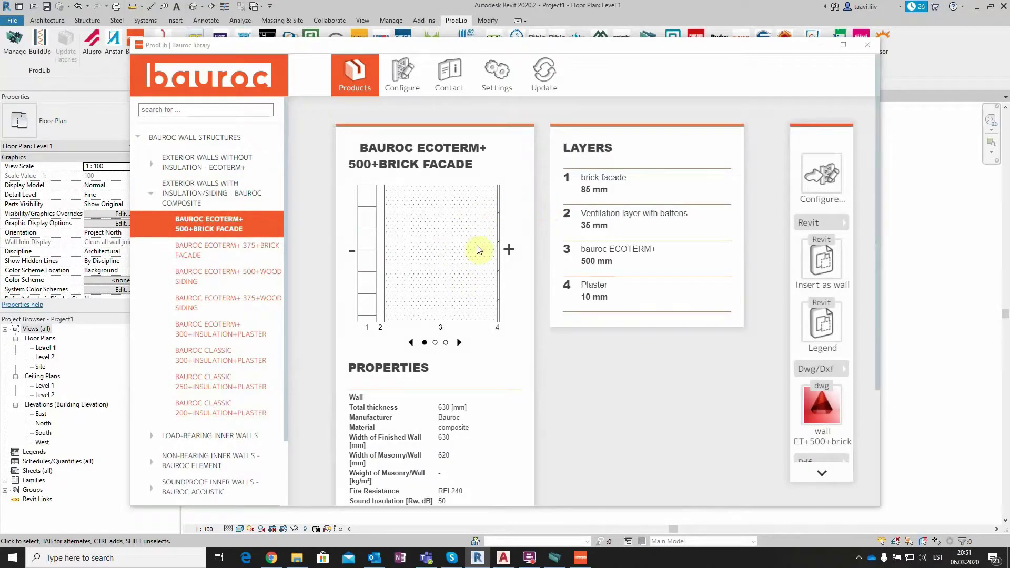
Look through the wall product's preview images and its general properties.
{"action": "left_click", "coordinate": [459, 343]}
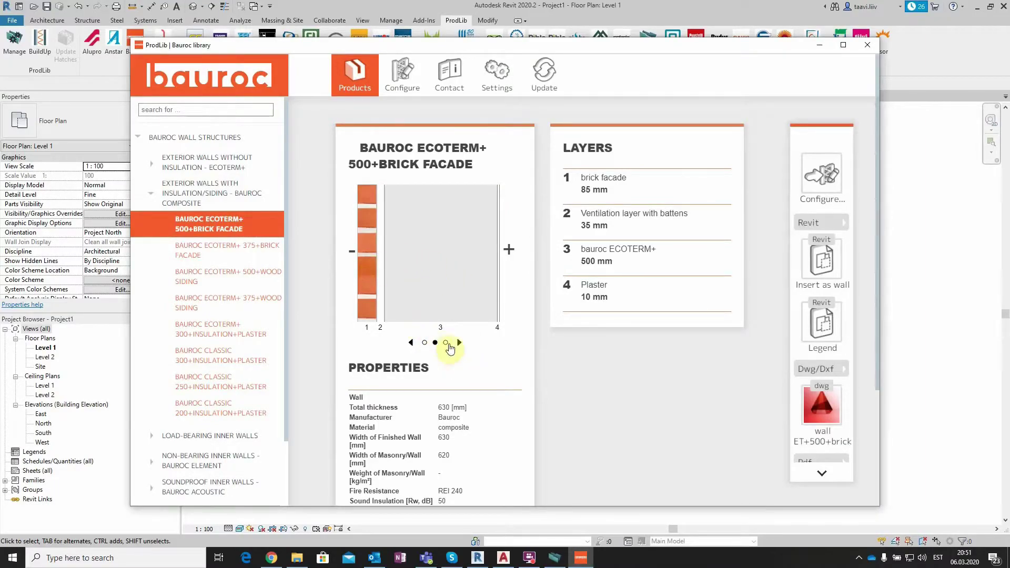
{"action": "left_click", "coordinate": [460, 343]}
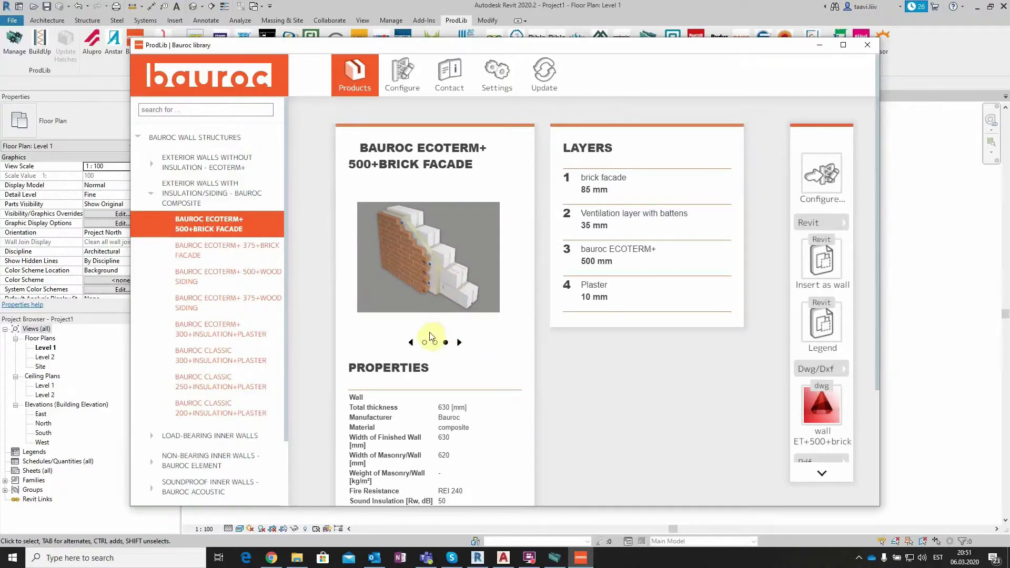
{"action": "scroll", "coordinate": [411, 343], "scroll_direction": "down", "scroll_amount": 3}
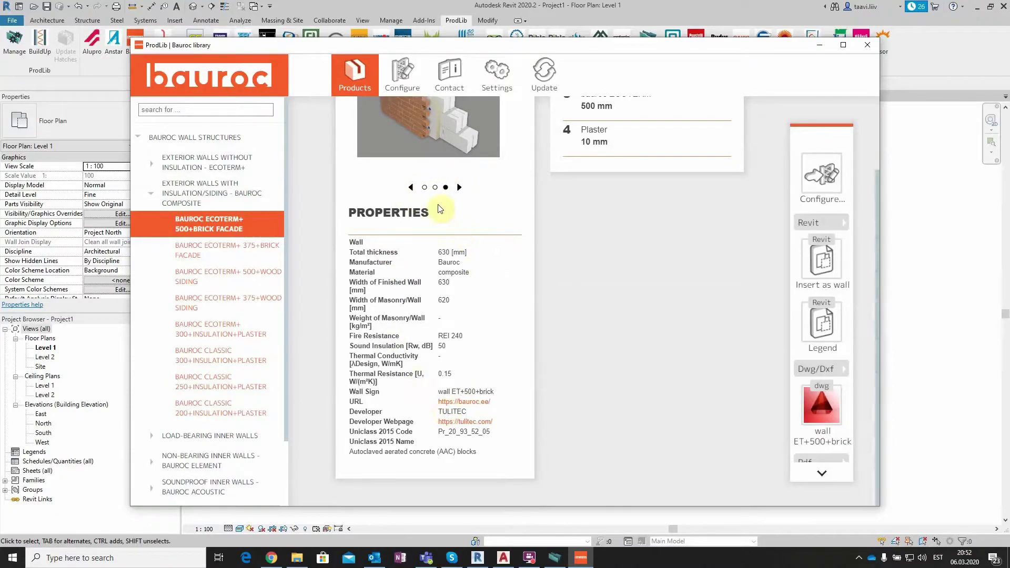
{"action": "scroll", "coordinate": [454, 324], "scroll_direction": "up", "scroll_amount": 3}
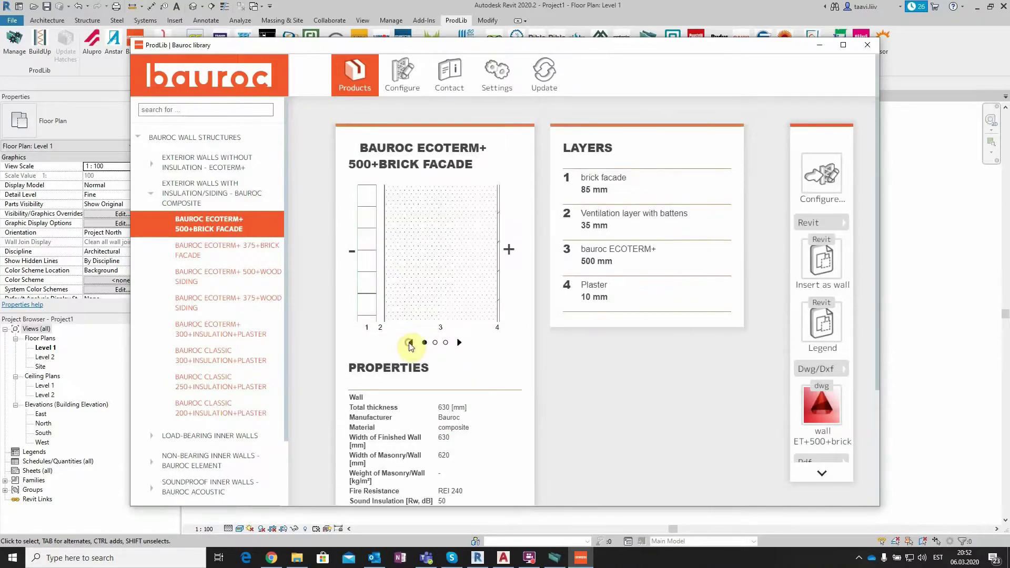
Examine the material properties of the bauroc ECOTERM+ layer in the wall product.
{"action": "left_click", "coordinate": [430, 276]}
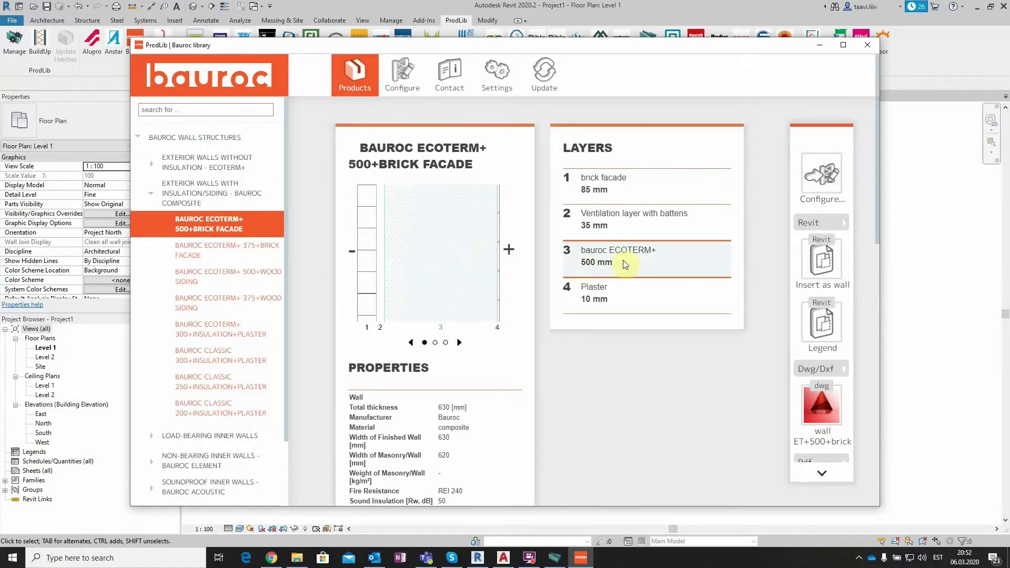
{"action": "scroll", "coordinate": [461, 300], "scroll_direction": "down", "scroll_amount": 10}
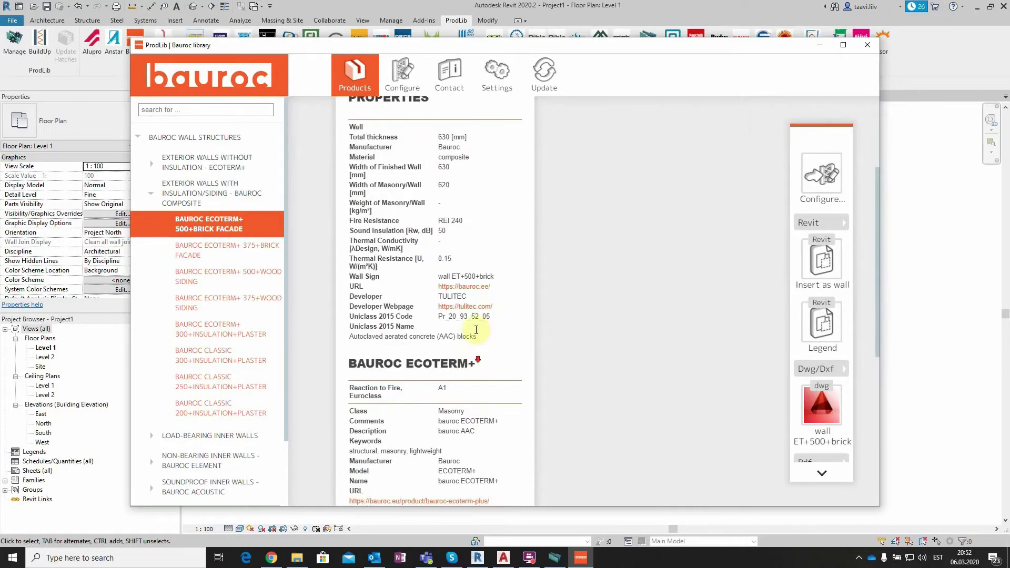
{"action": "scroll", "coordinate": [479, 266], "scroll_direction": "up", "scroll_amount": 3}
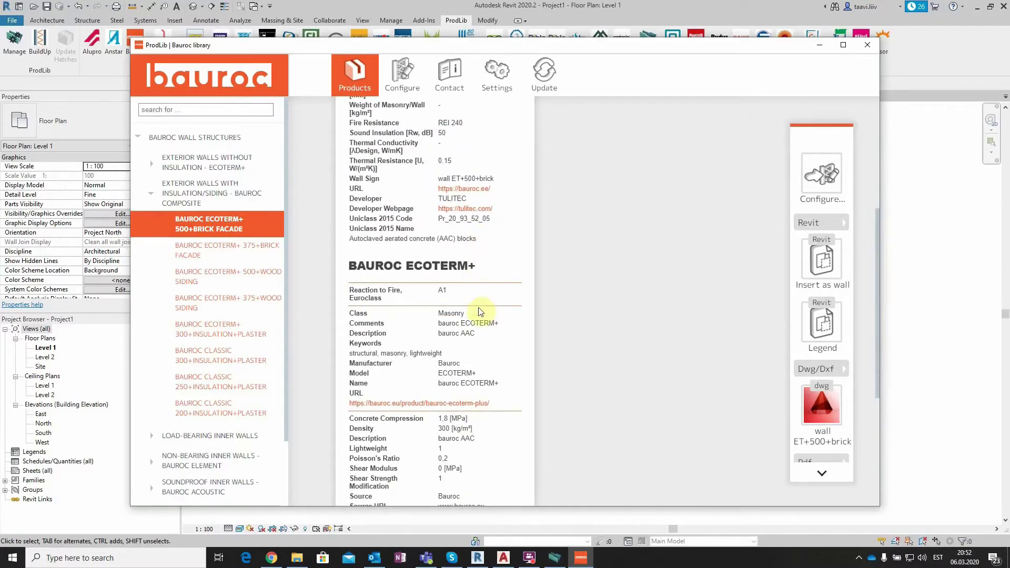
{"action": "scroll", "coordinate": [473, 265], "scroll_direction": "down", "scroll_amount": 5}
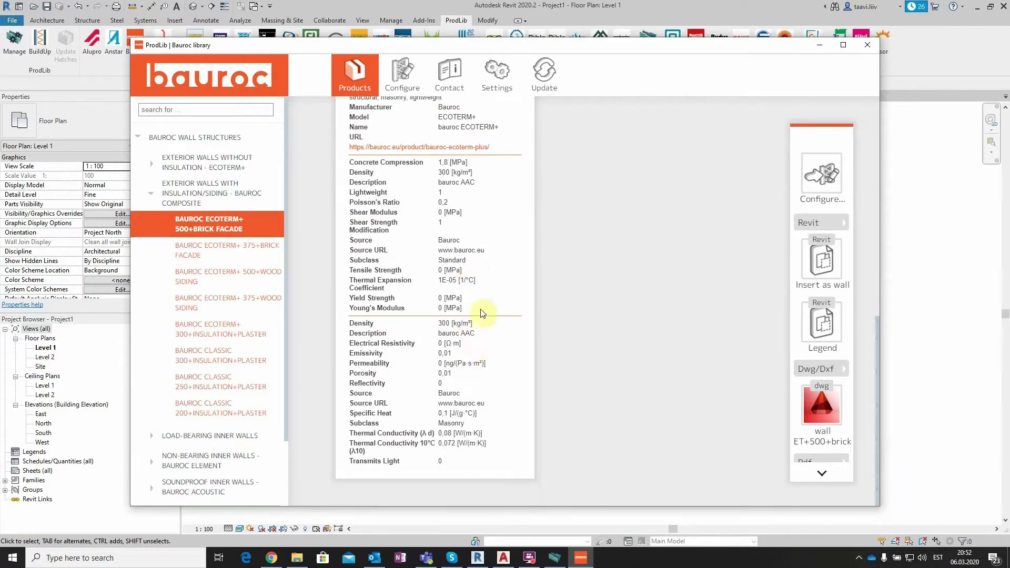
{"action": "scroll", "coordinate": [476, 321], "scroll_direction": "up", "scroll_amount": 6}
{"action": "scroll", "coordinate": [478, 324], "scroll_direction": "up", "scroll_amount": 1}
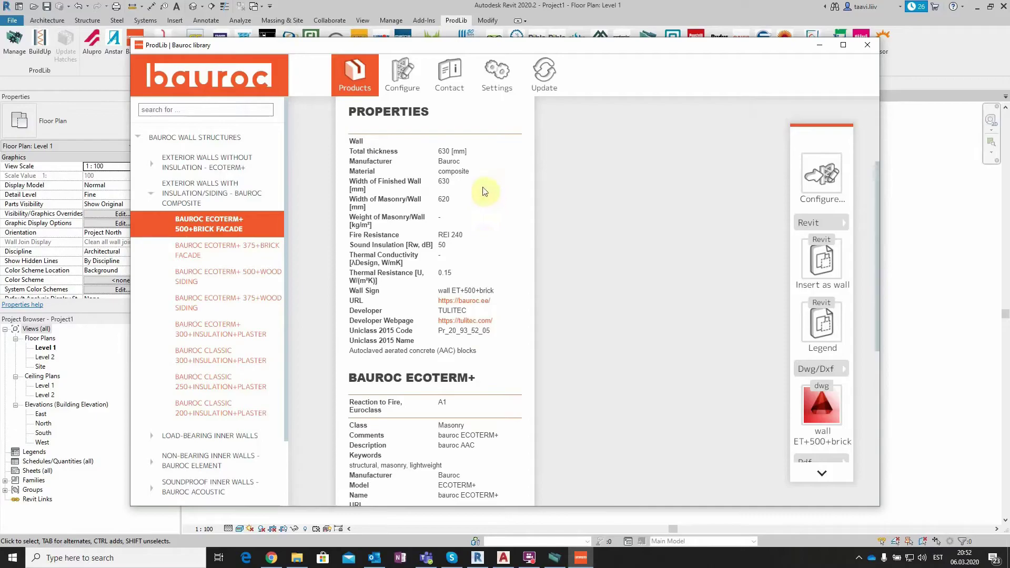
{"action": "scroll", "coordinate": [480, 205], "scroll_direction": "down", "scroll_amount": 3}
{"action": "scroll", "coordinate": [489, 274], "scroll_direction": "up", "scroll_amount": 7}
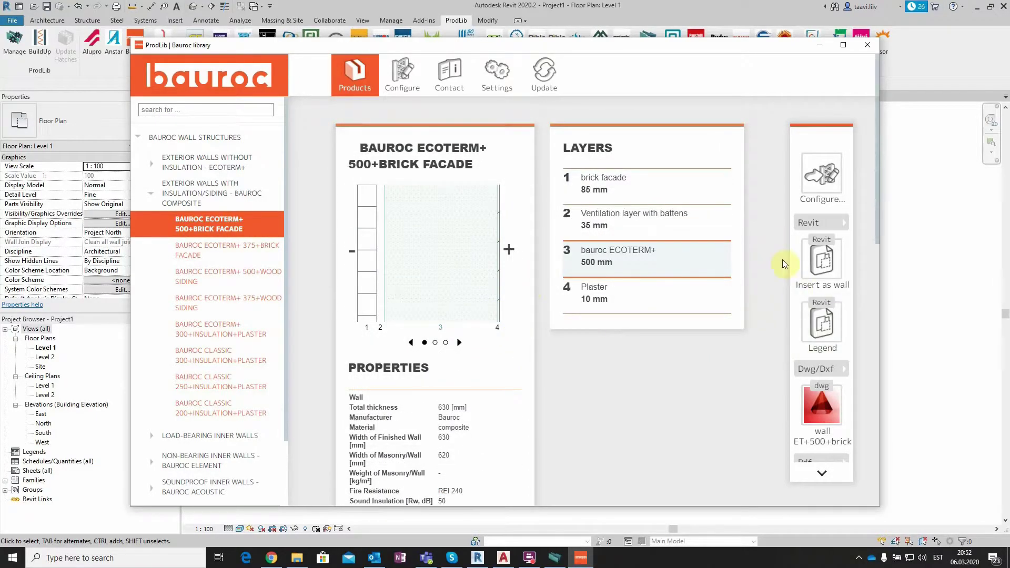
Insert the product as a Revit wall, drawn horizontally about 28000 mm long between the side elevation markers, and minimize the library.
{"action": "left_click", "coordinate": [822, 263]}
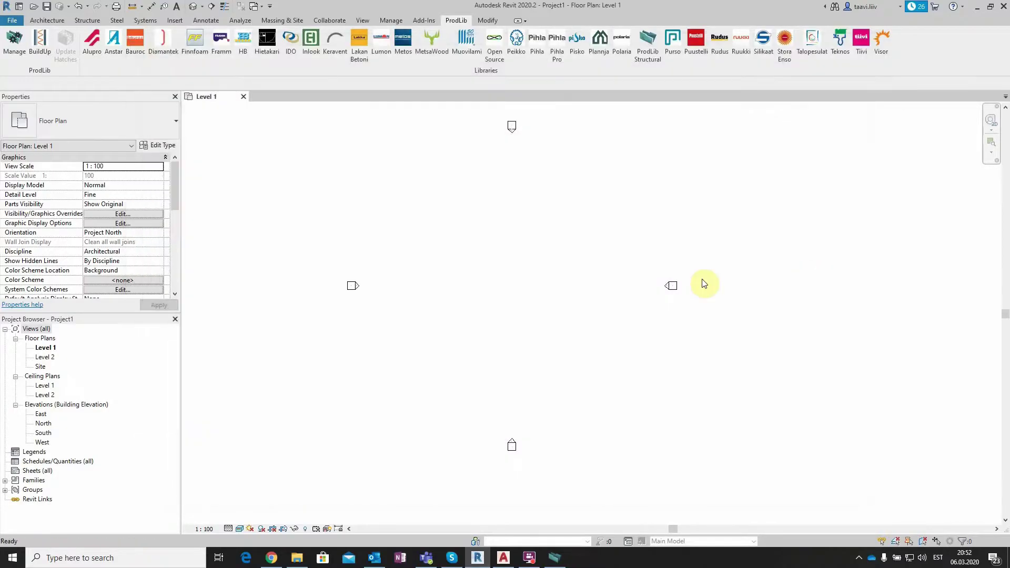
{"action": "left_click", "coordinate": [411, 286]}
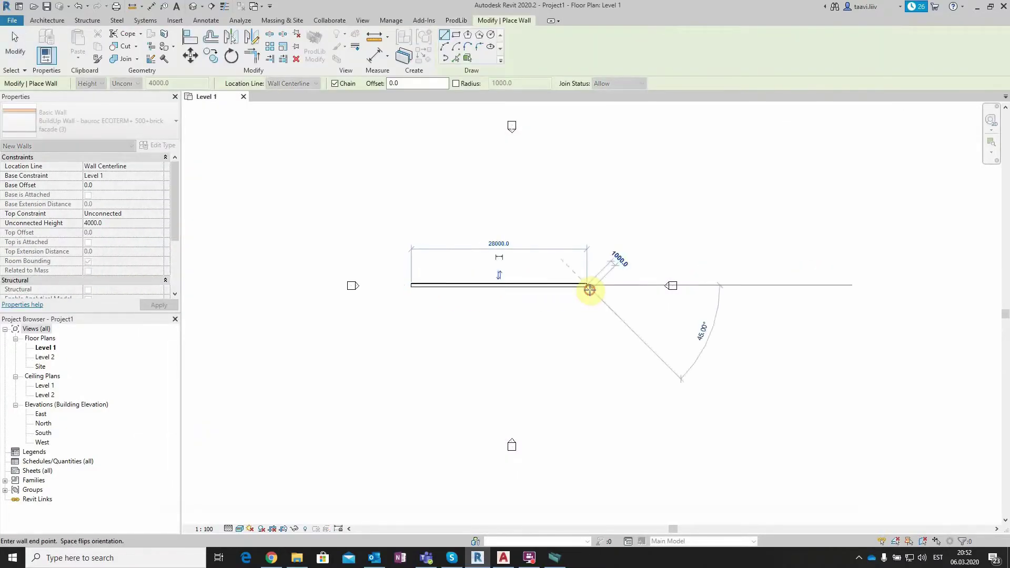
{"action": "left_click", "coordinate": [589, 289]}
{"action": "key", "text": "Escape"}
{"action": "key", "text": "Escape"}
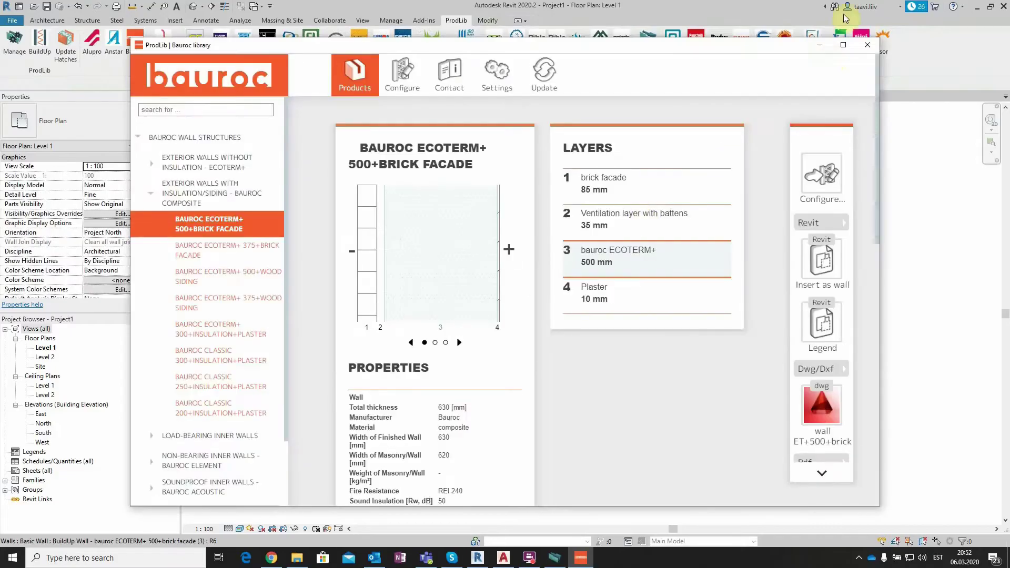
{"action": "left_click", "coordinate": [821, 48]}
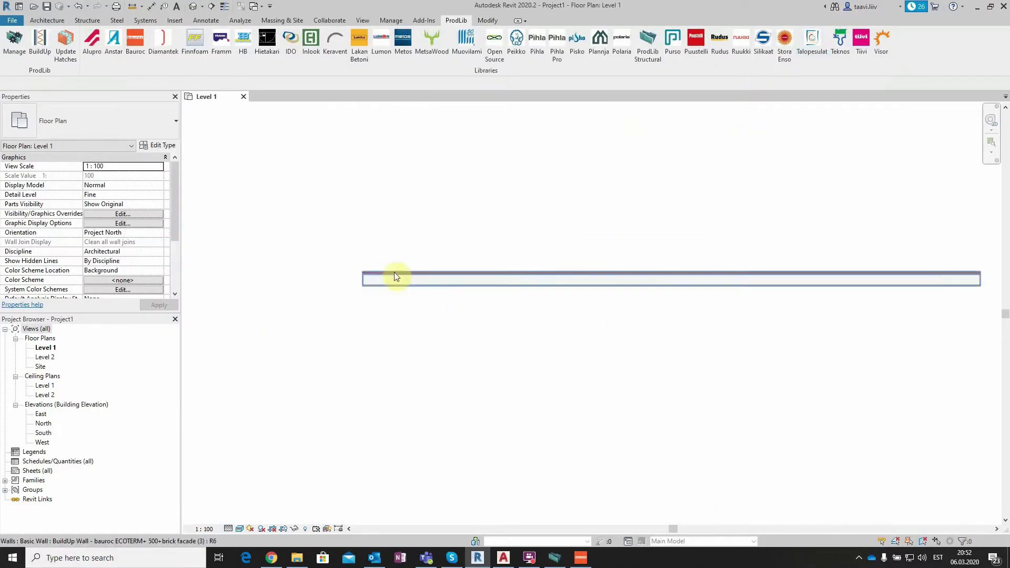
Select the inserted wall and review its type properties, including the identity data and IFC parameters.
{"action": "scroll", "coordinate": [396, 276], "scroll_direction": "up", "scroll_amount": 3}
{"action": "left_click", "coordinate": [390, 296]}
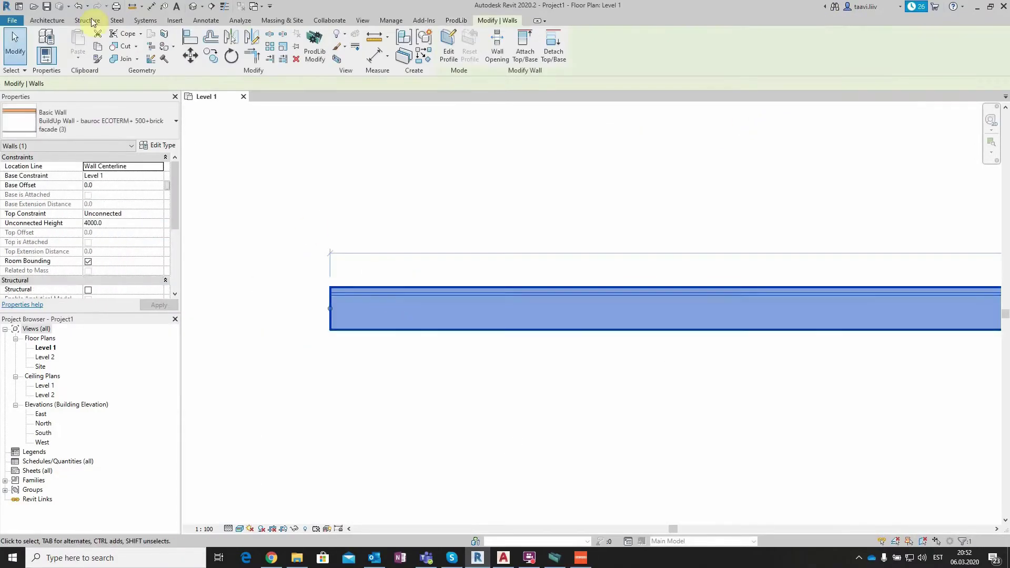
{"action": "left_click", "coordinate": [153, 145]}
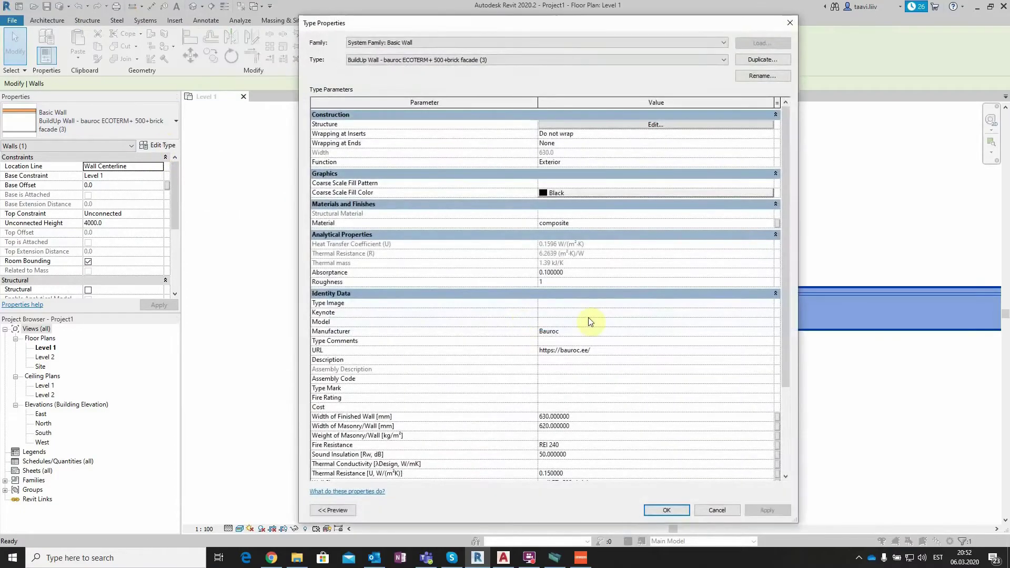
{"action": "scroll", "coordinate": [588, 318], "scroll_direction": "down", "scroll_amount": 4}
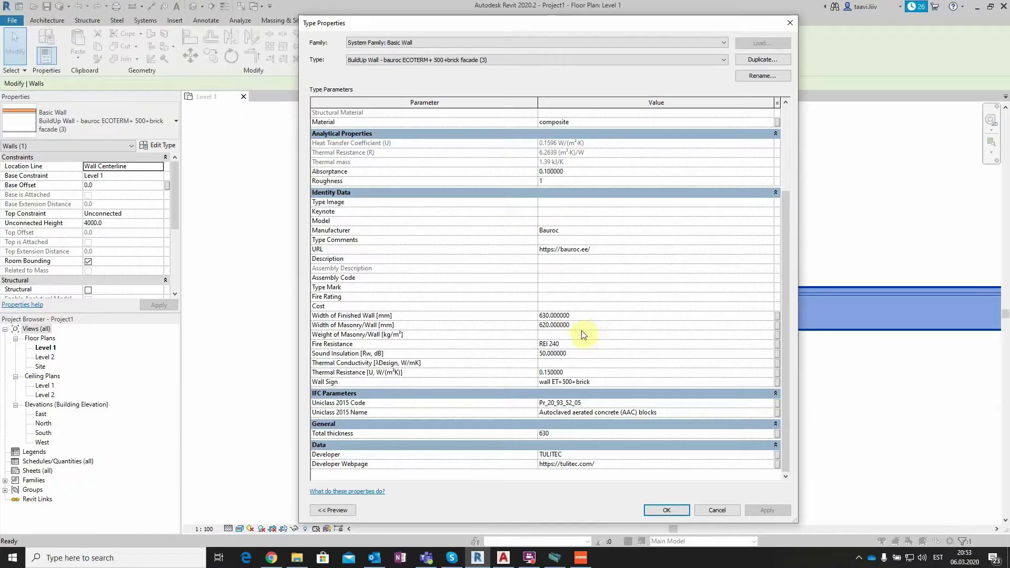
{"action": "scroll", "coordinate": [617, 343], "scroll_direction": "up", "scroll_amount": 4}
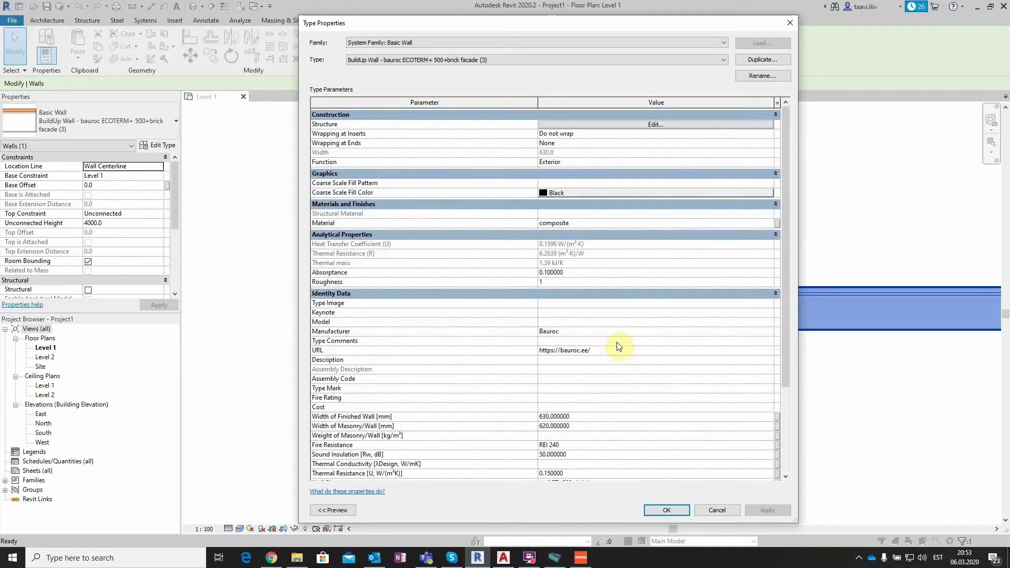
Inspect the wall type's layer structure and the physical and thermal properties of its bauroc ECOTERM+ material.
{"action": "left_click", "coordinate": [664, 124]}
{"action": "left_click", "coordinate": [475, 143]}
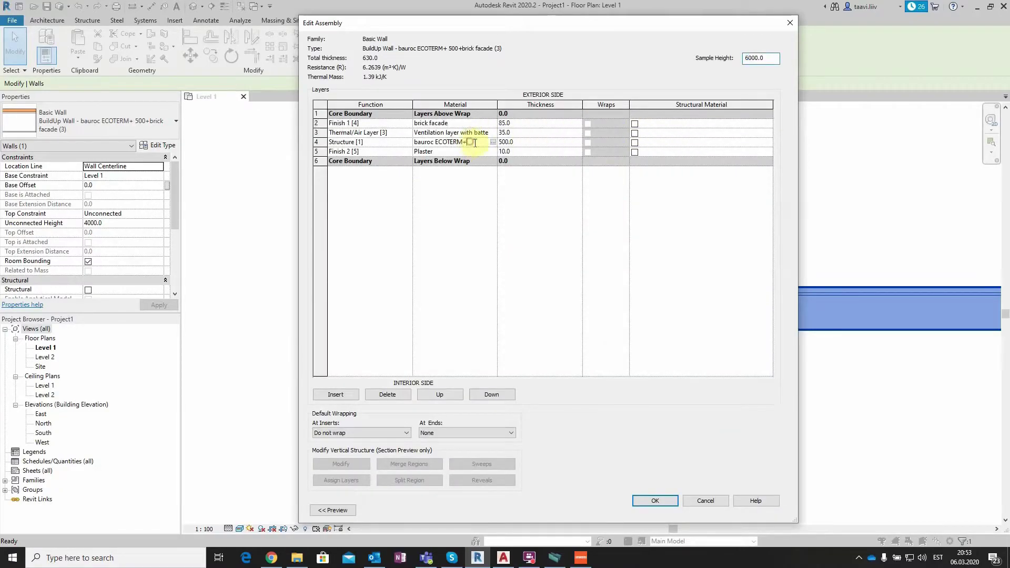
{"action": "left_click", "coordinate": [493, 142]}
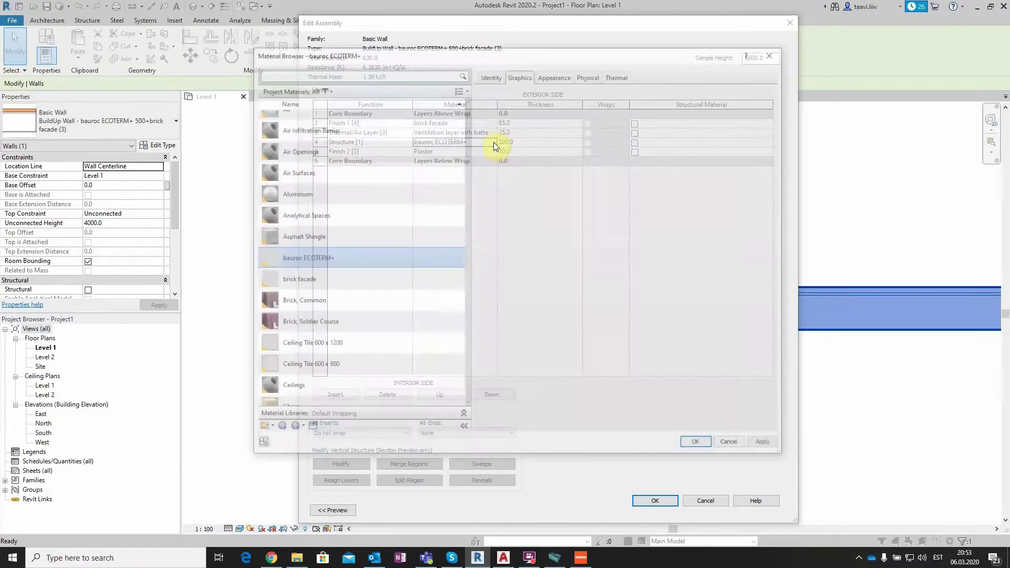
{"action": "scroll", "coordinate": [349, 132], "scroll_direction": "up", "scroll_amount": 1}
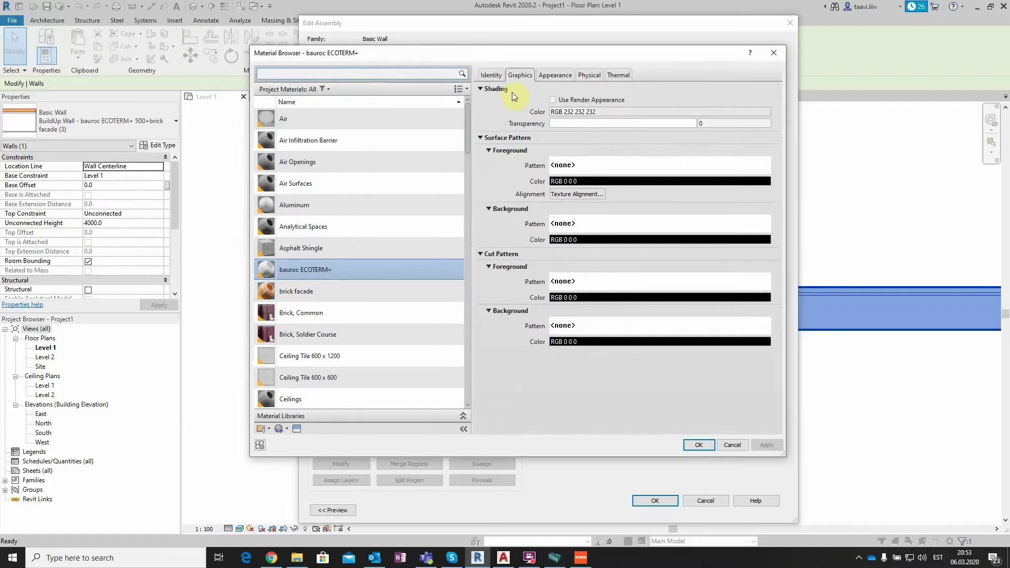
{"action": "left_click", "coordinate": [590, 75]}
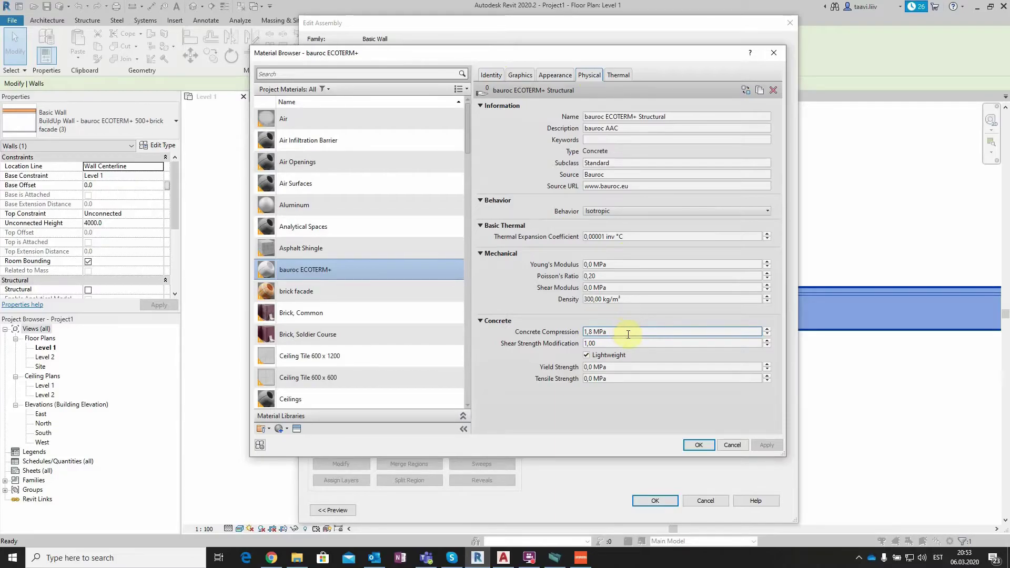
{"action": "left_click", "coordinate": [619, 75]}
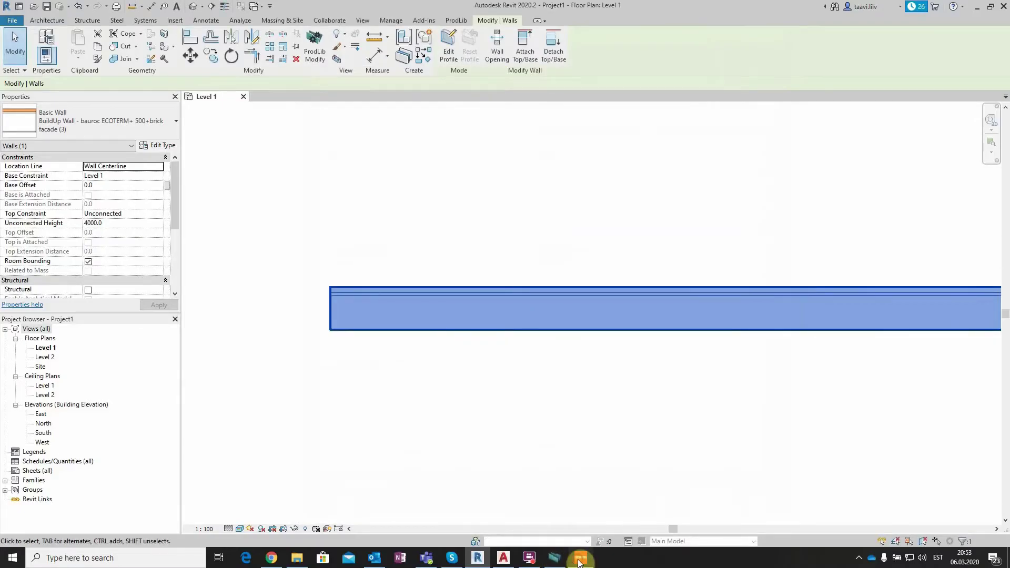
Return to the Bauroc library and start a configuration of the brick facade wall named Bauroc.
{"action": "left_click", "coordinate": [581, 558]}
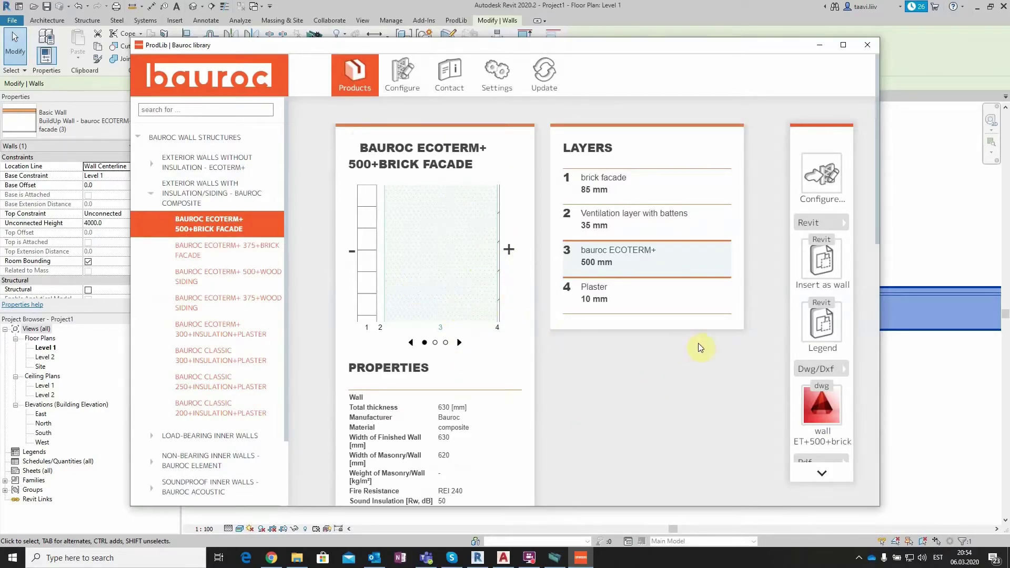
{"action": "left_click", "coordinate": [823, 191]}
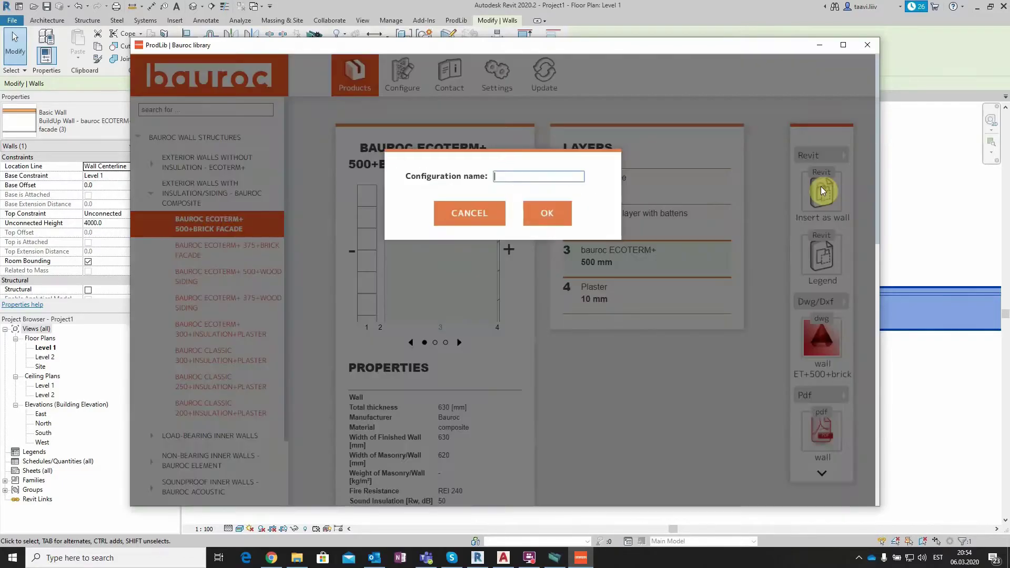
{"action": "type", "text": "Bauroc"}
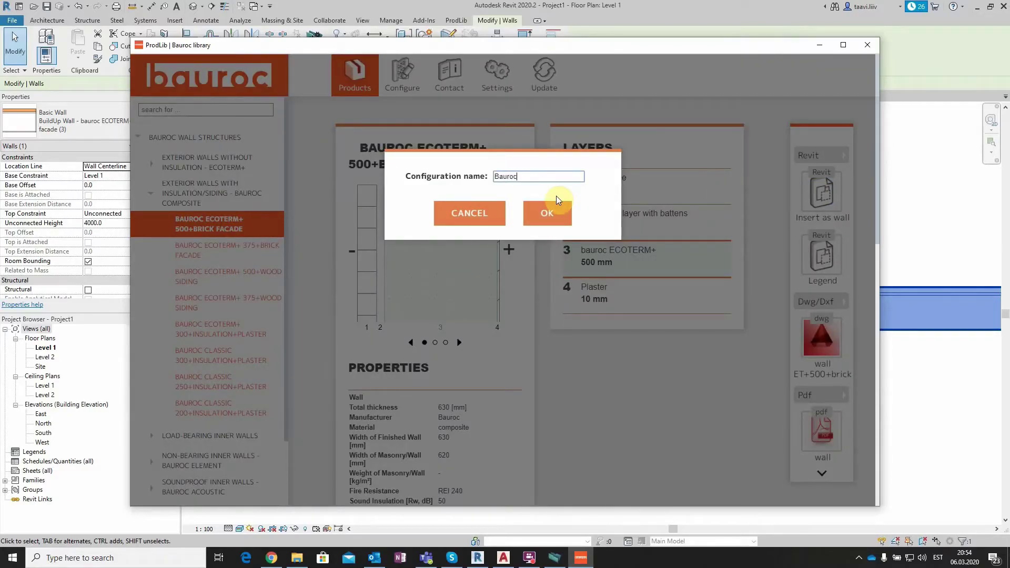
{"action": "left_click", "coordinate": [541, 212]}
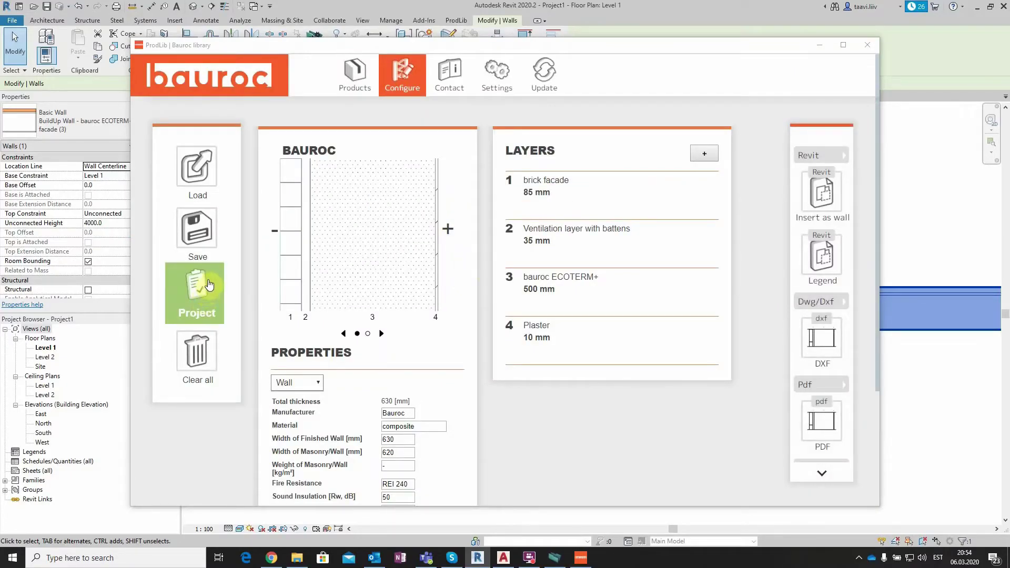
View the configuration's project information fields and close the form.
{"action": "left_click", "coordinate": [191, 287]}
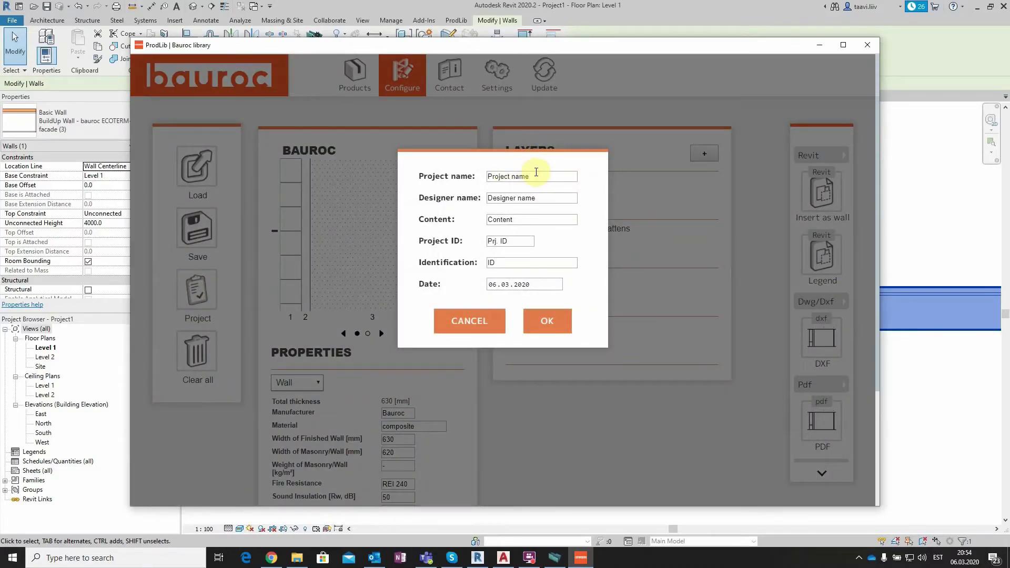
{"action": "left_click_drag", "start_coordinate": [536, 175], "coordinate": [465, 173]}
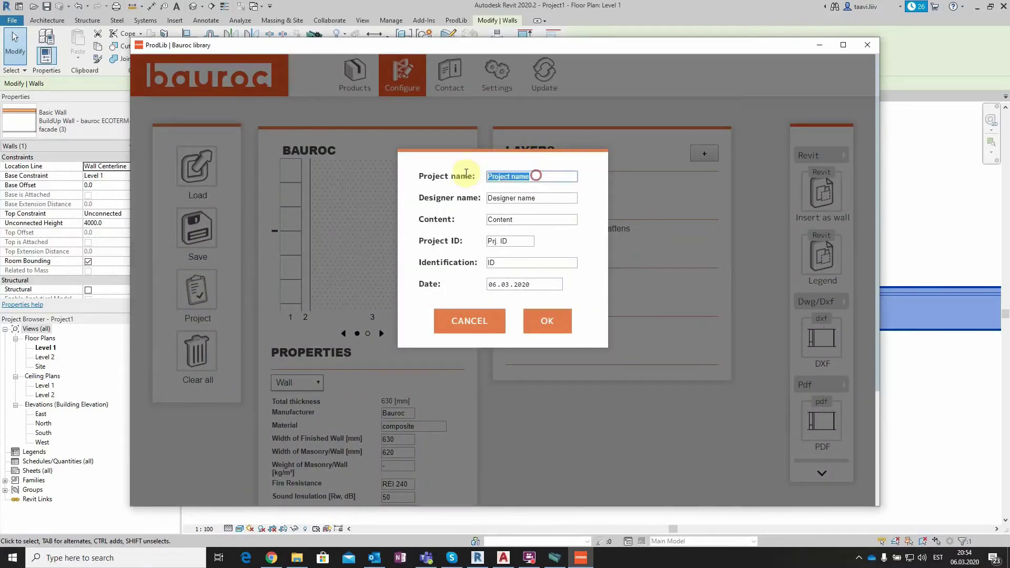
{"action": "key", "text": "Escape"}
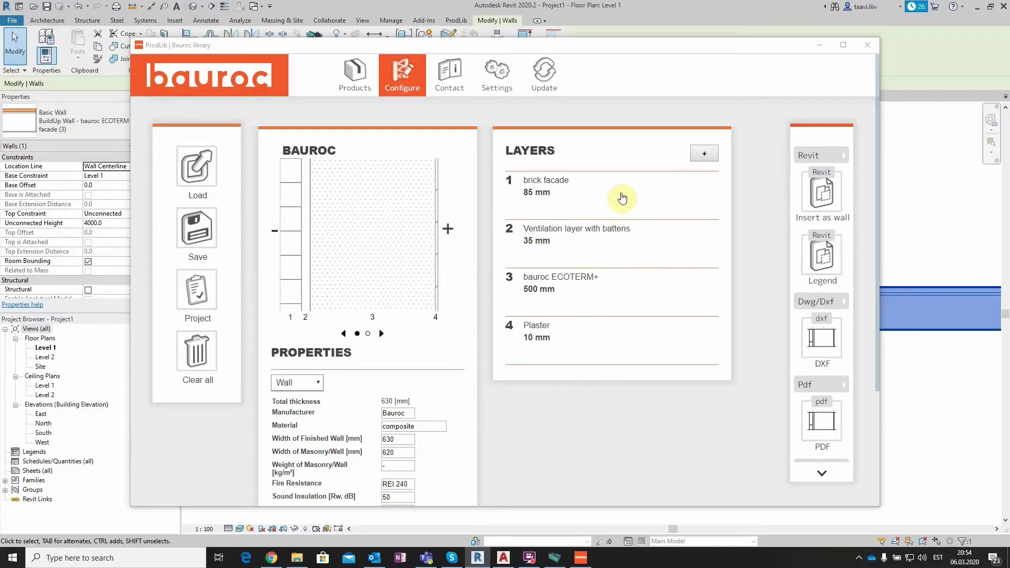
Delete the Plaster layer from the configured wall and add a new layer.
{"action": "left_click", "coordinate": [593, 328]}
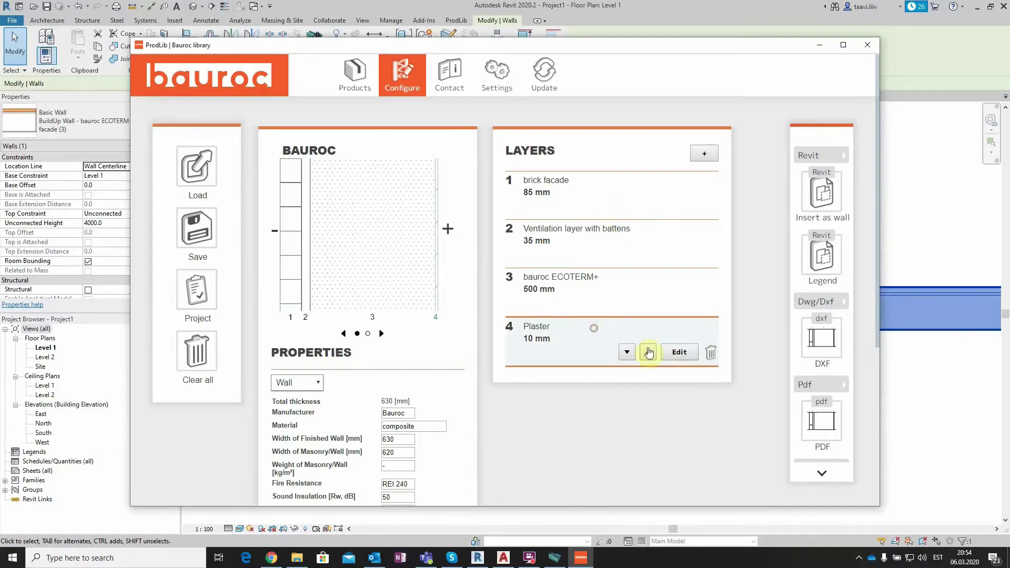
{"action": "left_click", "coordinate": [710, 355]}
{"action": "left_click", "coordinate": [530, 205]}
{"action": "left_click", "coordinate": [695, 154]}
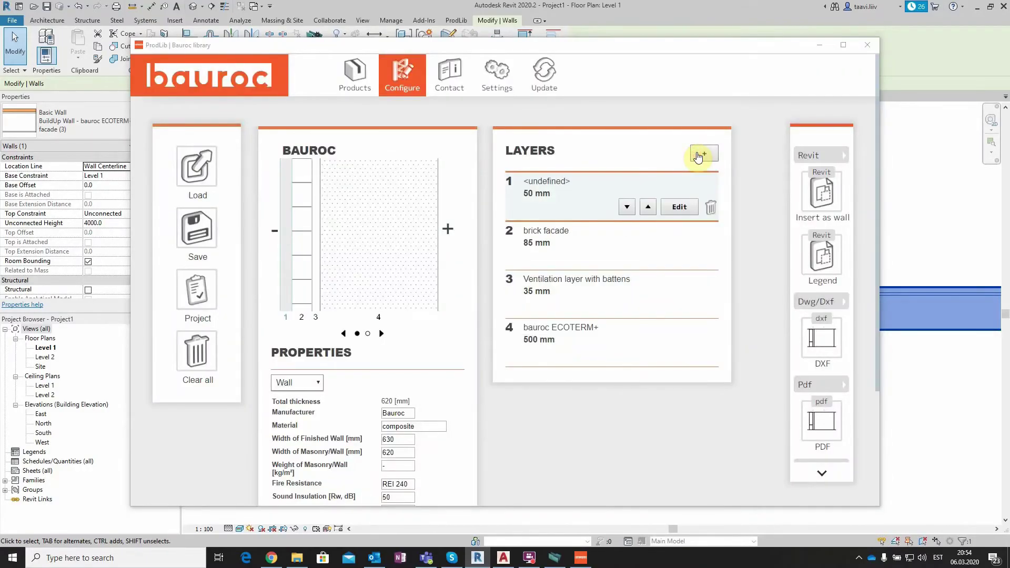
Define the new undefined layer as Mineral Wool insulation with a thickness of 150 mm.
{"action": "left_click", "coordinate": [679, 207]}
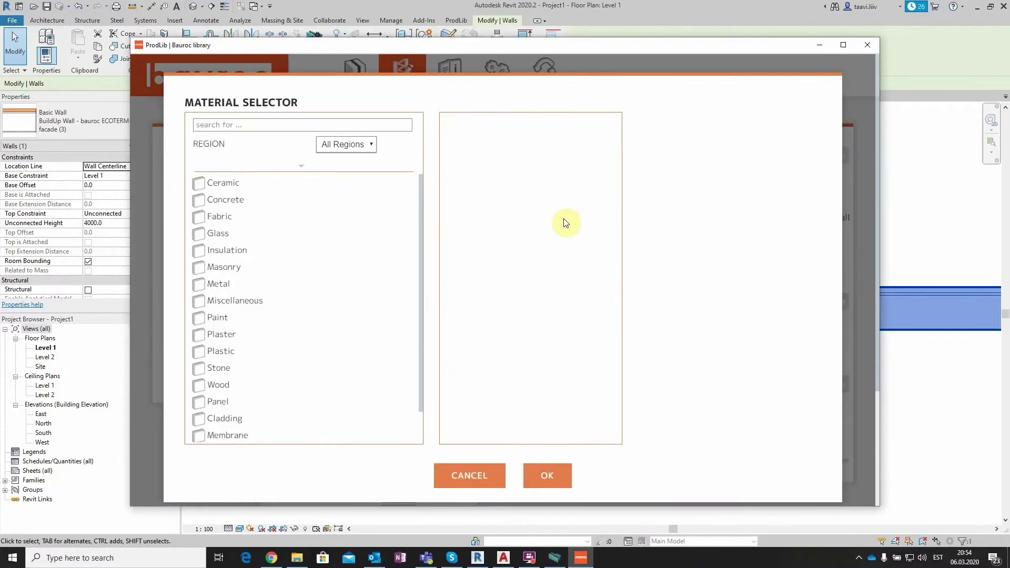
{"action": "left_click", "coordinate": [227, 250]}
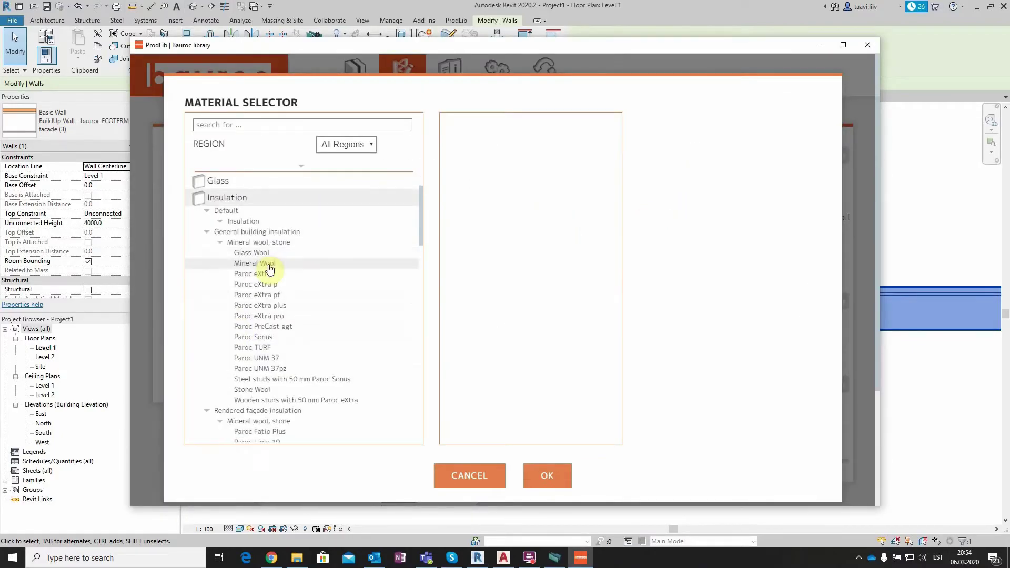
{"action": "left_click", "coordinate": [271, 268]}
{"action": "left_click", "coordinate": [504, 164]}
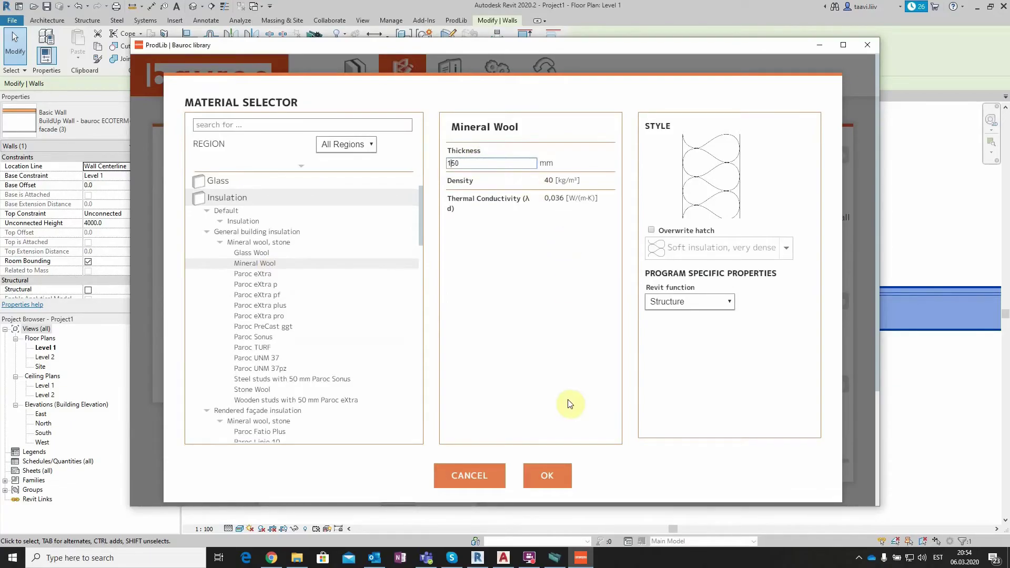
{"action": "left_click", "coordinate": [566, 466]}
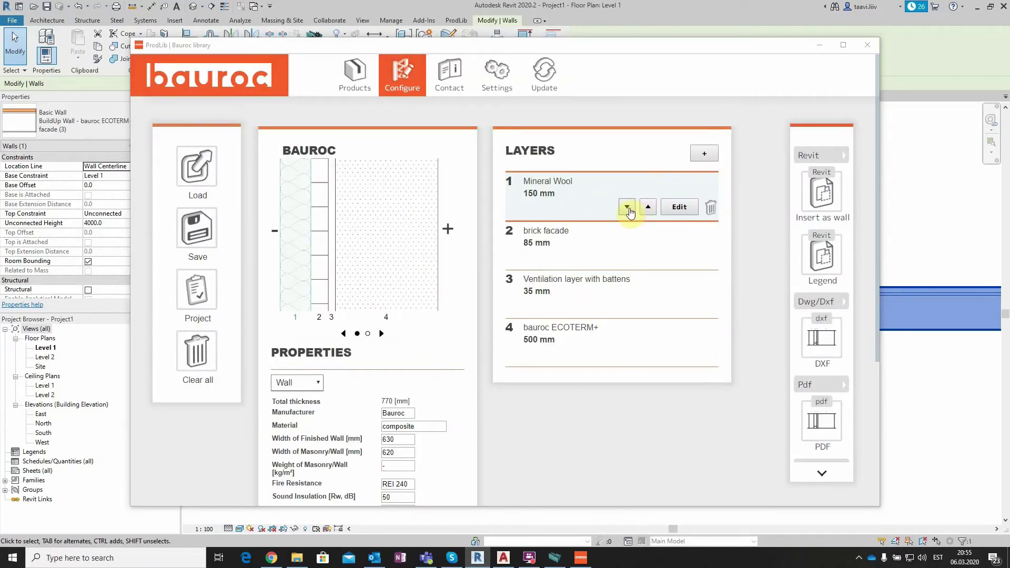
Move the Mineral Wool layer down to third place, between the ventilation layer and bauroc ECOTERM+.
{"action": "left_click", "coordinate": [627, 208]}
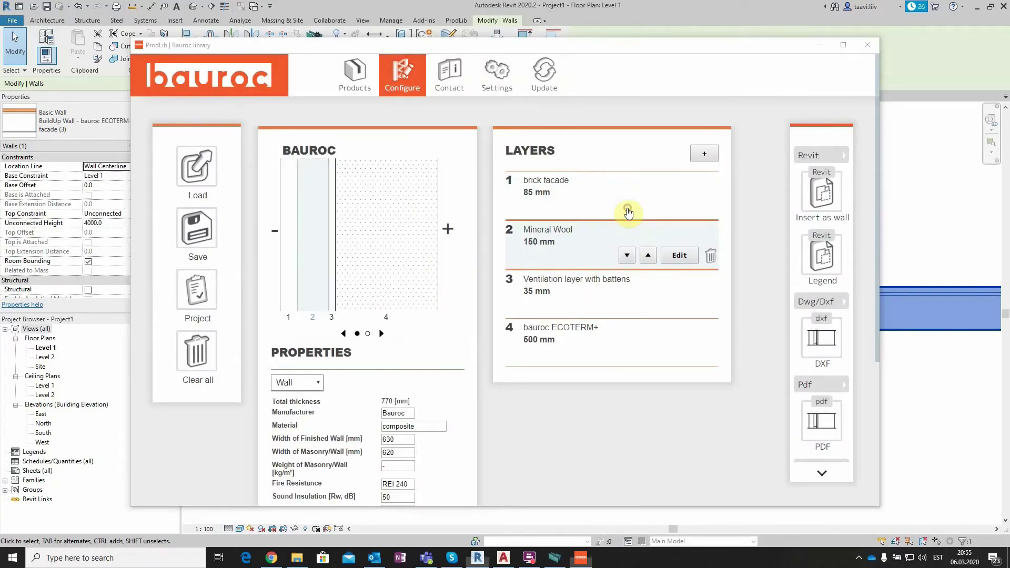
{"action": "left_click", "coordinate": [627, 257]}
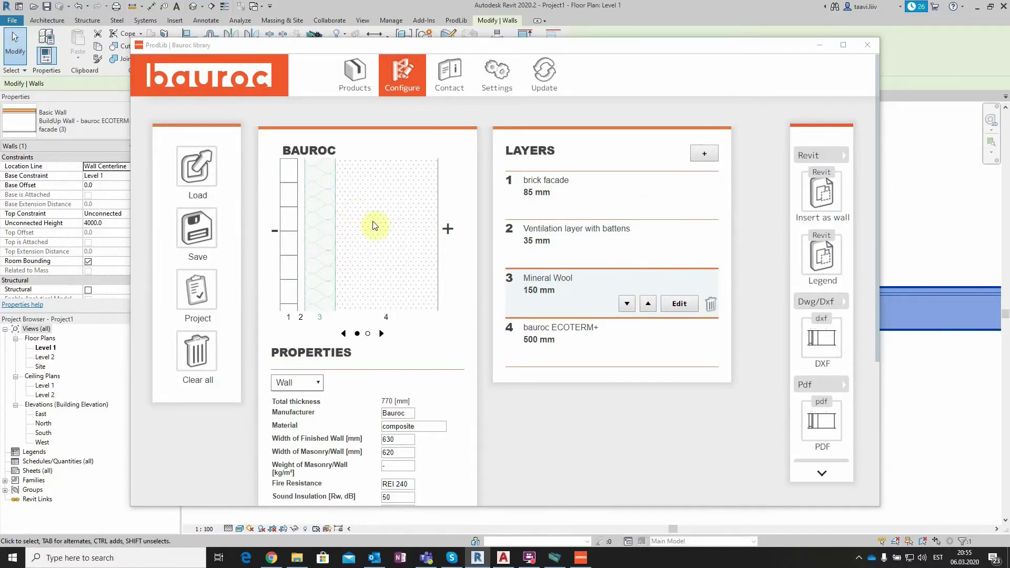
{"action": "left_click", "coordinate": [703, 281]}
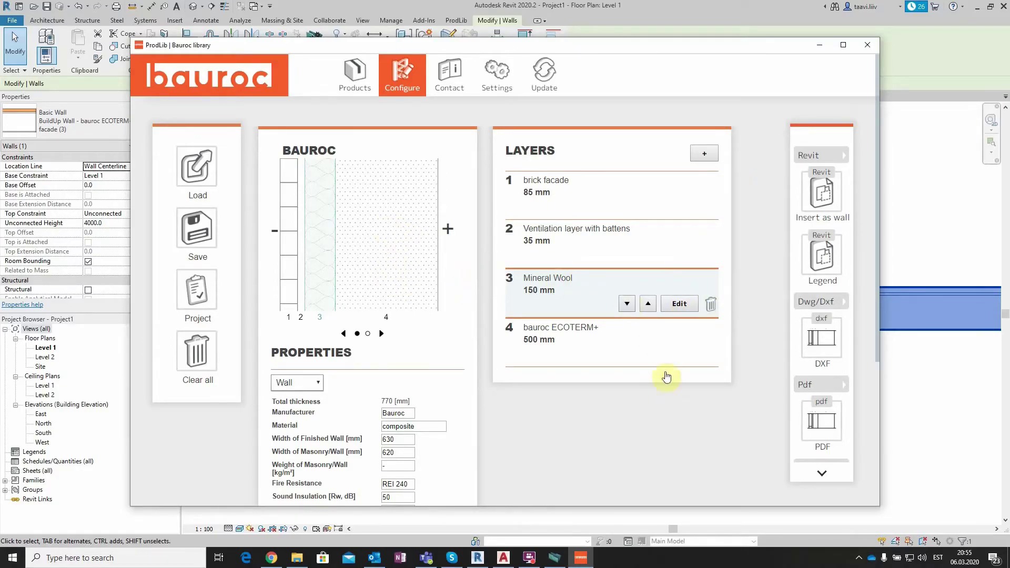
Insert the configured wall into Revit, dismissing the save reminder, and draw it about 5600 mm long horizontally below the existing wall.
{"action": "left_click", "coordinate": [821, 200]}
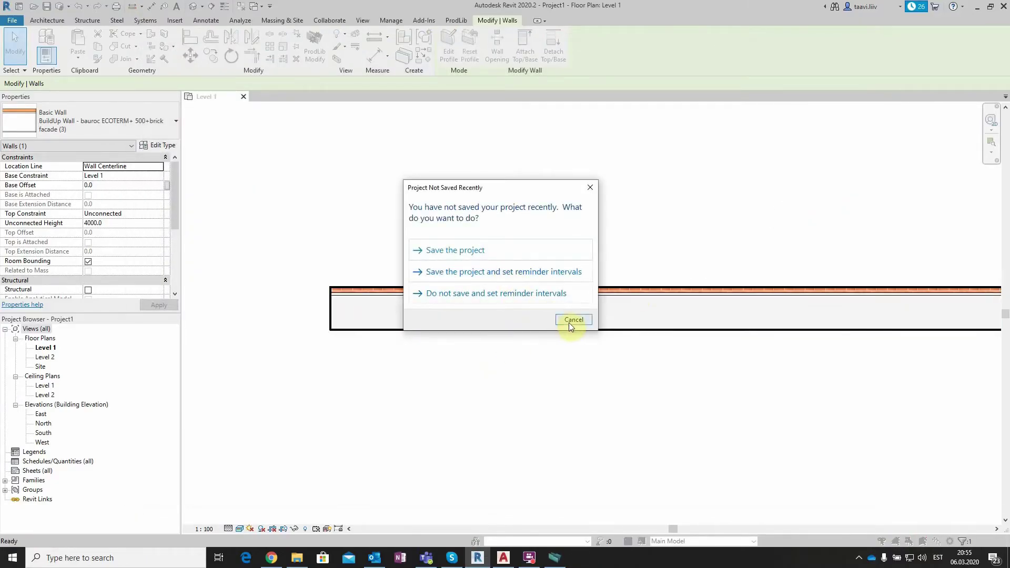
{"action": "left_click", "coordinate": [570, 321]}
{"action": "left_click", "coordinate": [360, 383]}
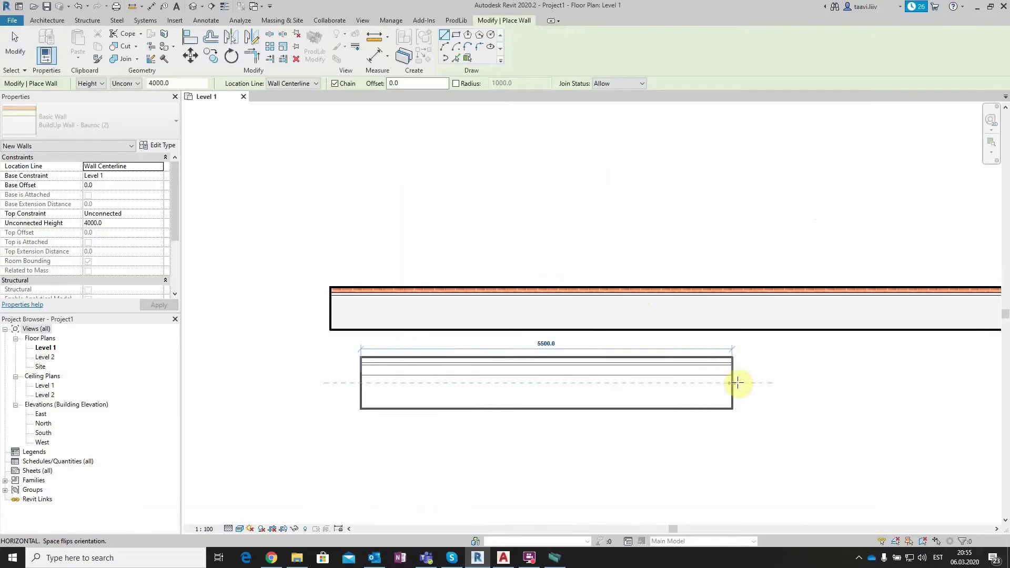
{"action": "left_click", "coordinate": [737, 384]}
{"action": "key", "text": "Escape"}
{"action": "key", "text": "Escape"}
Select the new wall and review its type properties, including the identity and analytical data.
{"action": "left_click", "coordinate": [575, 383]}
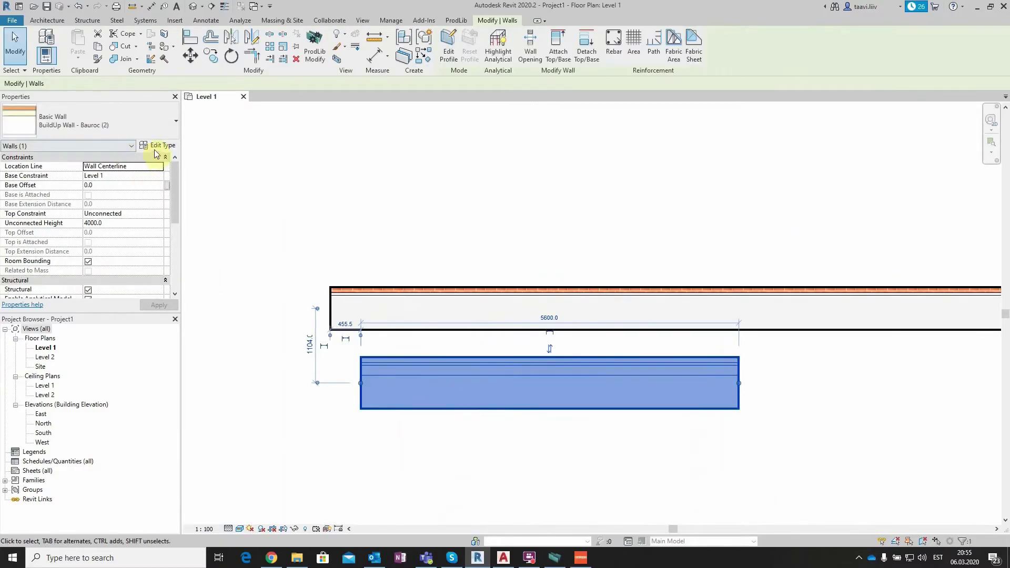
{"action": "left_click", "coordinate": [156, 150]}
{"action": "scroll", "coordinate": [474, 309], "scroll_direction": "down", "scroll_amount": 5}
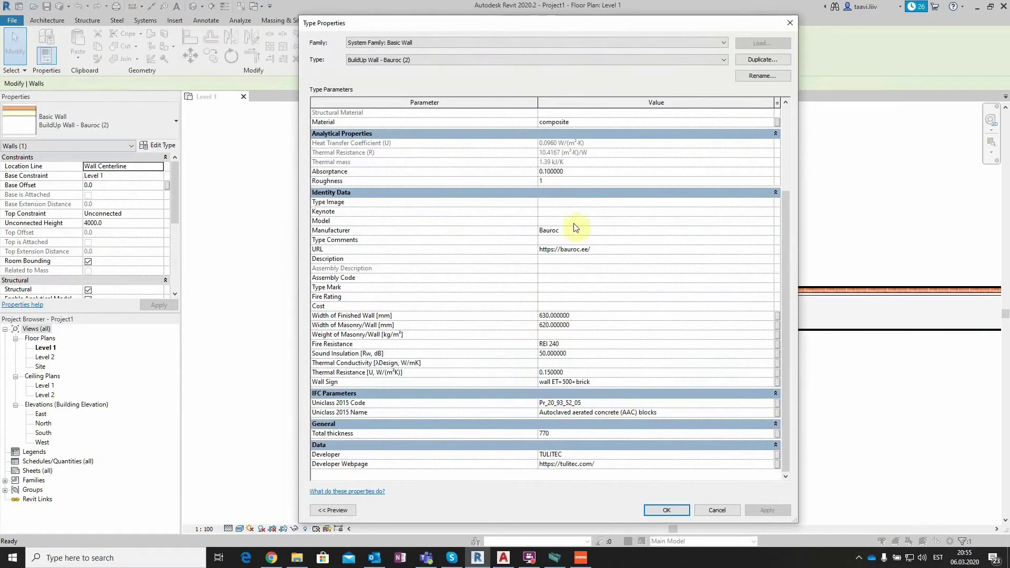
{"action": "scroll", "coordinate": [613, 244], "scroll_direction": "up", "scroll_amount": 5}
Inspect the new wall type's layer structure and the graphics, appearance, physical and thermal data of bauroc ECOTERM+, closing the dialogs without changes.
{"action": "left_click", "coordinate": [660, 126]}
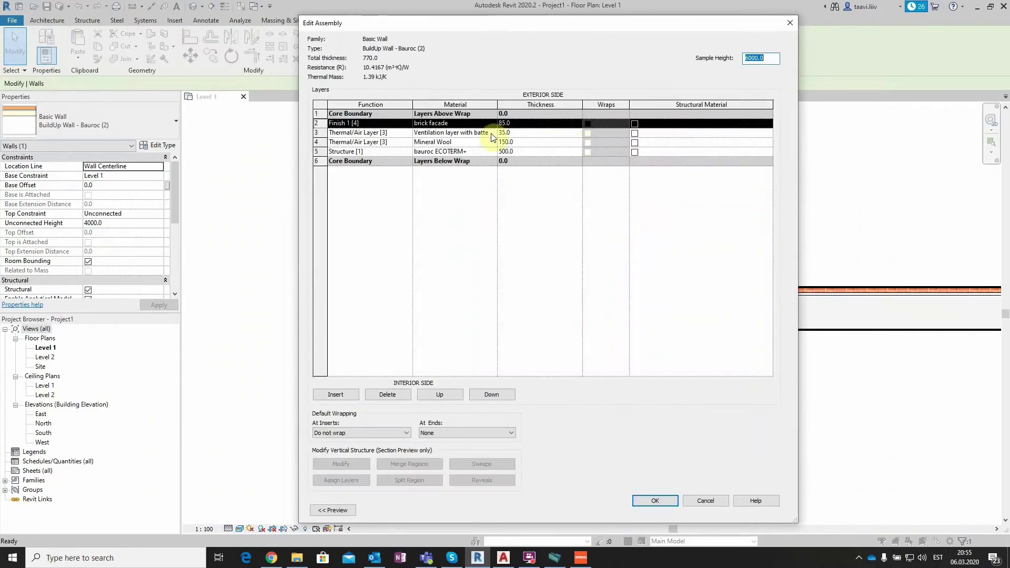
{"action": "left_click", "coordinate": [455, 151]}
{"action": "left_click", "coordinate": [494, 152]}
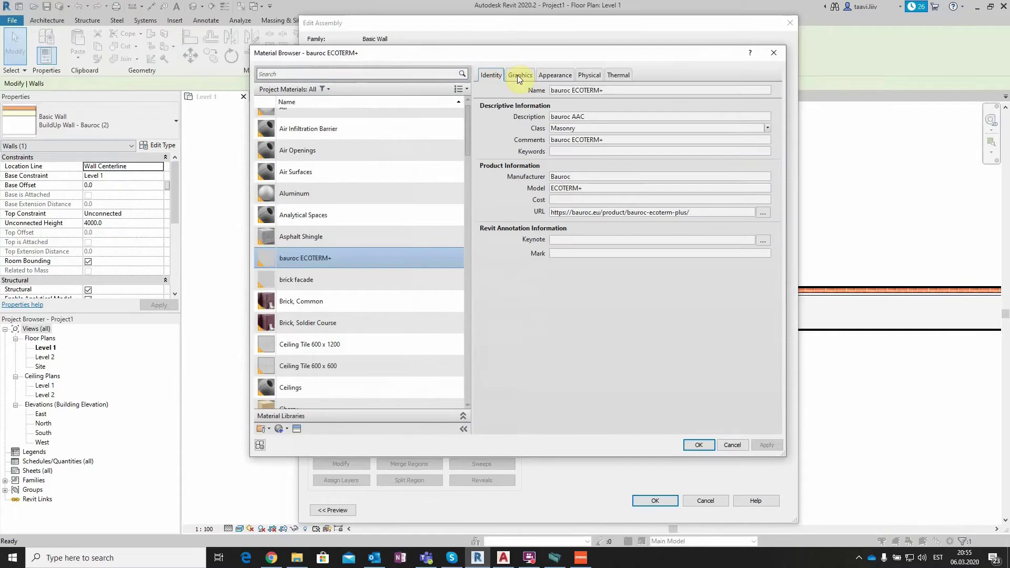
{"action": "left_click", "coordinate": [519, 76]}
{"action": "left_click", "coordinate": [555, 75]}
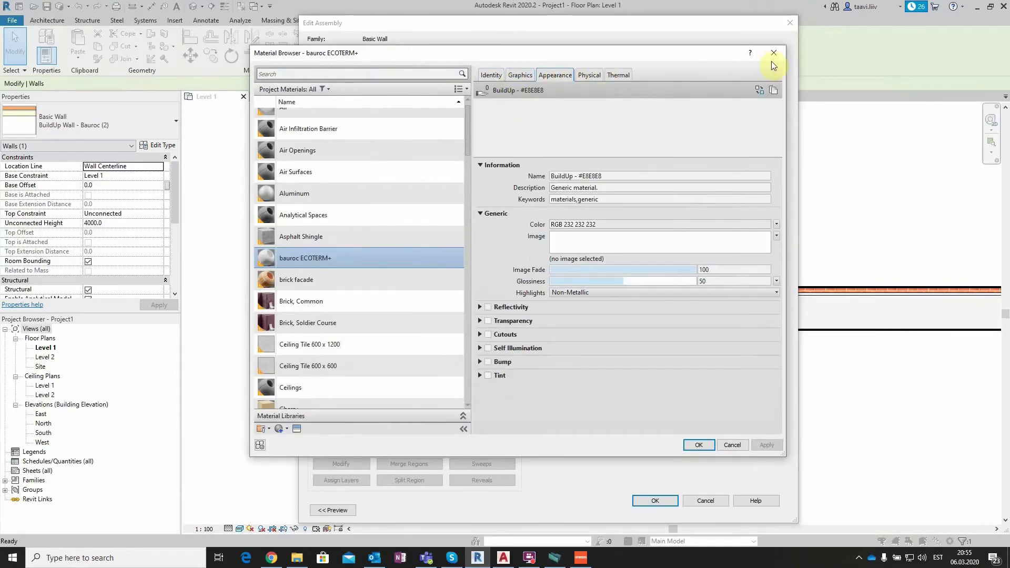
{"action": "left_click", "coordinate": [591, 75]}
{"action": "left_click", "coordinate": [618, 75]}
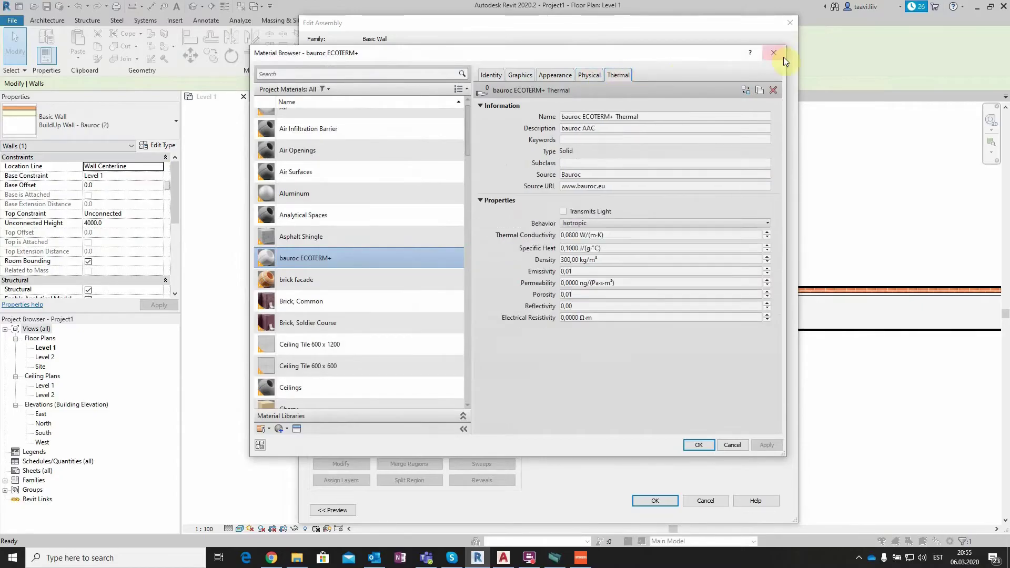
{"action": "left_click", "coordinate": [774, 53]}
{"action": "key", "text": "Escape"}
{"action": "key", "text": "Escape"}
Switch back to the Bauroc library, open the configured wall as a PDF, and minimize the document after viewing it.
{"action": "left_click", "coordinate": [580, 557]}
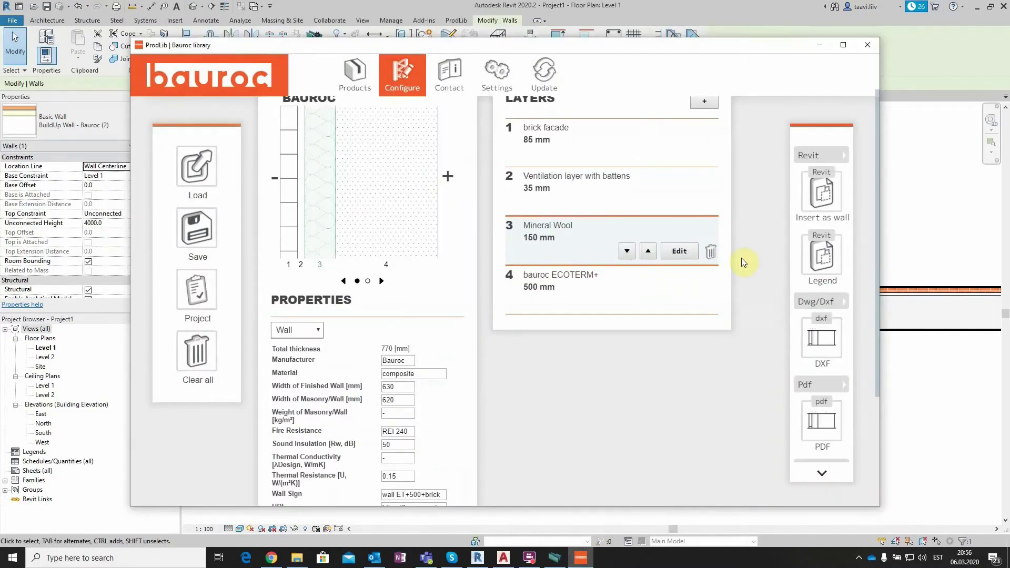
{"action": "scroll", "coordinate": [820, 273], "scroll_direction": "down", "scroll_amount": 1}
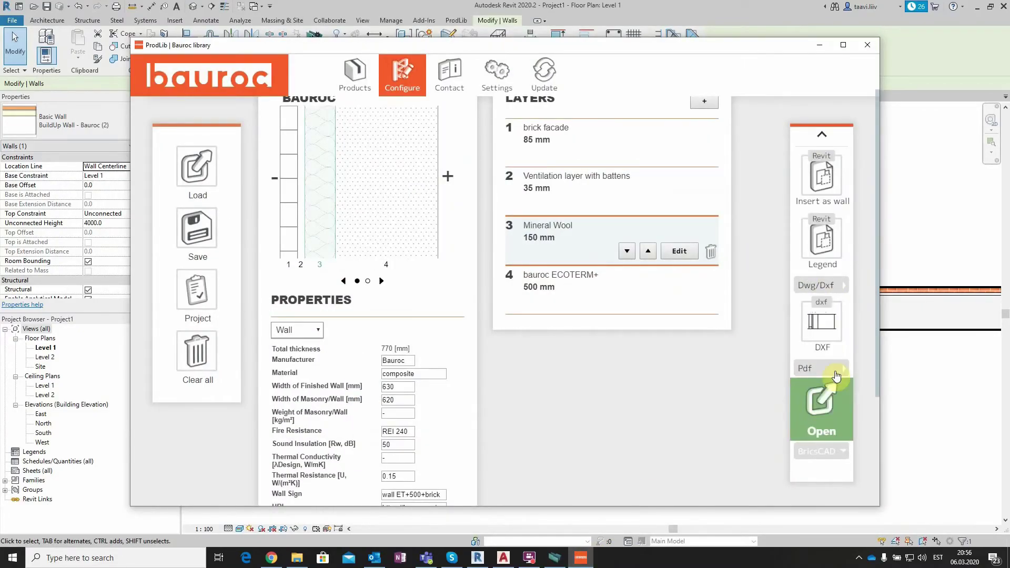
{"action": "left_click", "coordinate": [820, 413]}
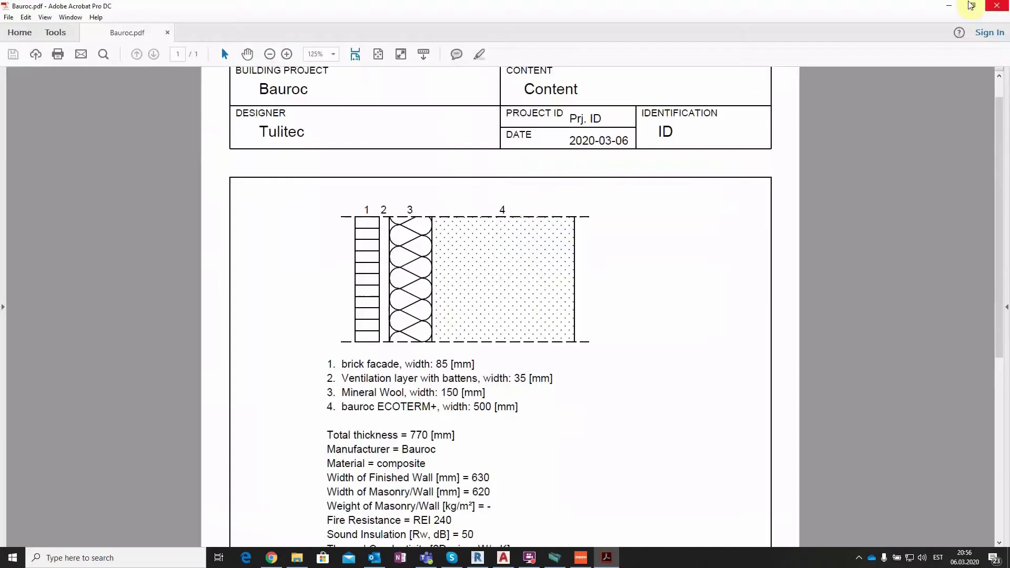
{"action": "left_click", "coordinate": [948, 6]}
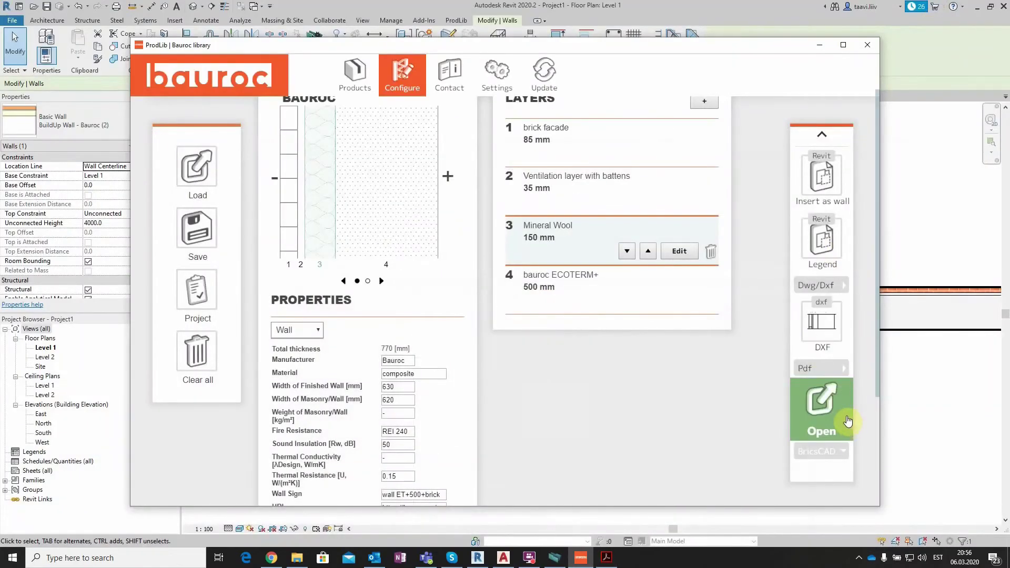
Open the configured wall as a DXF in AutoCAD, examine its cross section and title block, and return to the Bauroc library.
{"action": "left_click", "coordinate": [827, 311]}
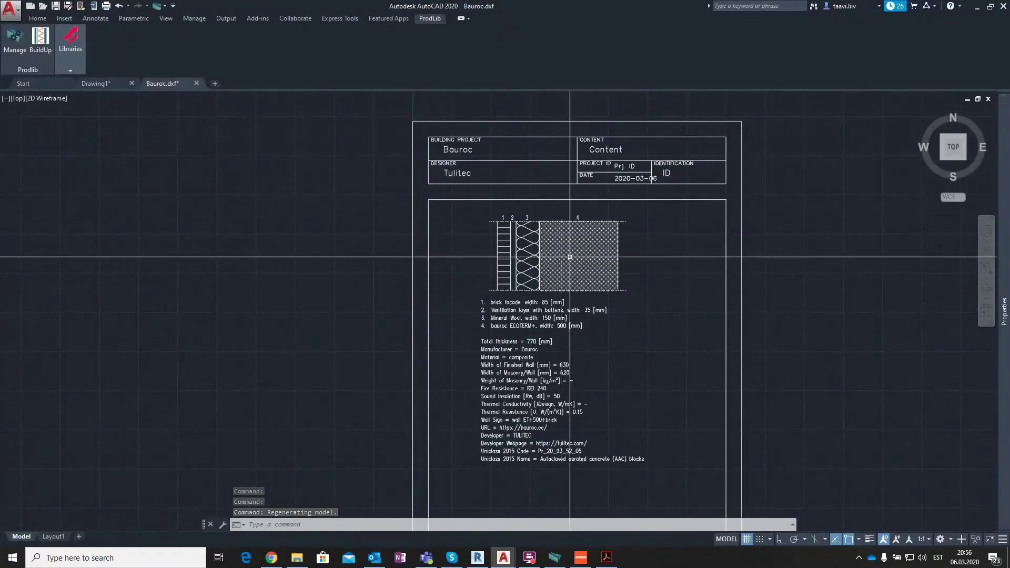
{"action": "scroll", "coordinate": [579, 258], "scroll_direction": "up", "scroll_amount": 4}
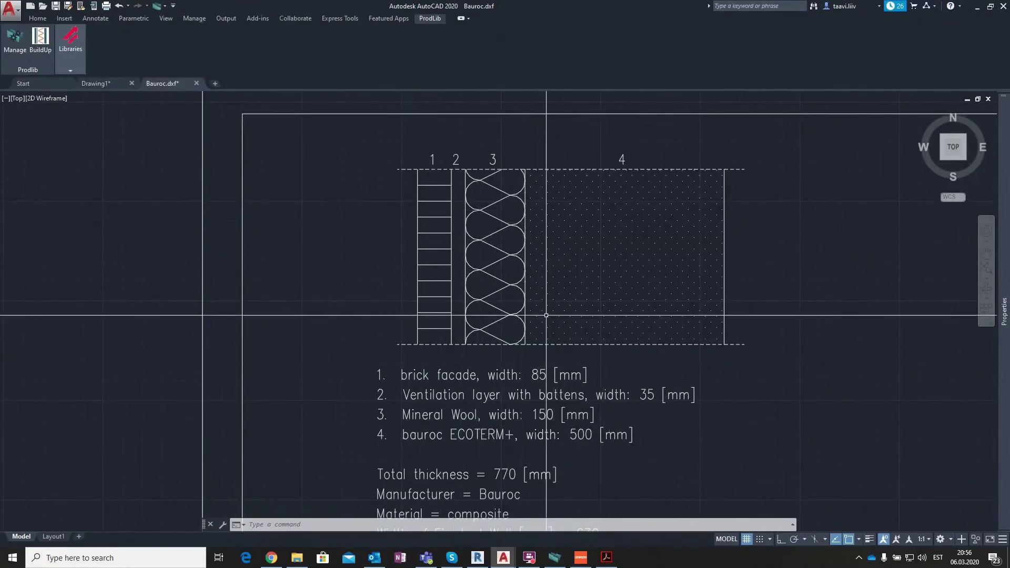
{"action": "mouse_move", "coordinate": [603, 182]}
{"action": "middle_mouse_down"}
{"action": "mouse_move", "coordinate": [586, 201]}
{"action": "mouse_move", "coordinate": [558, 347]}
{"action": "middle_mouse_up"}
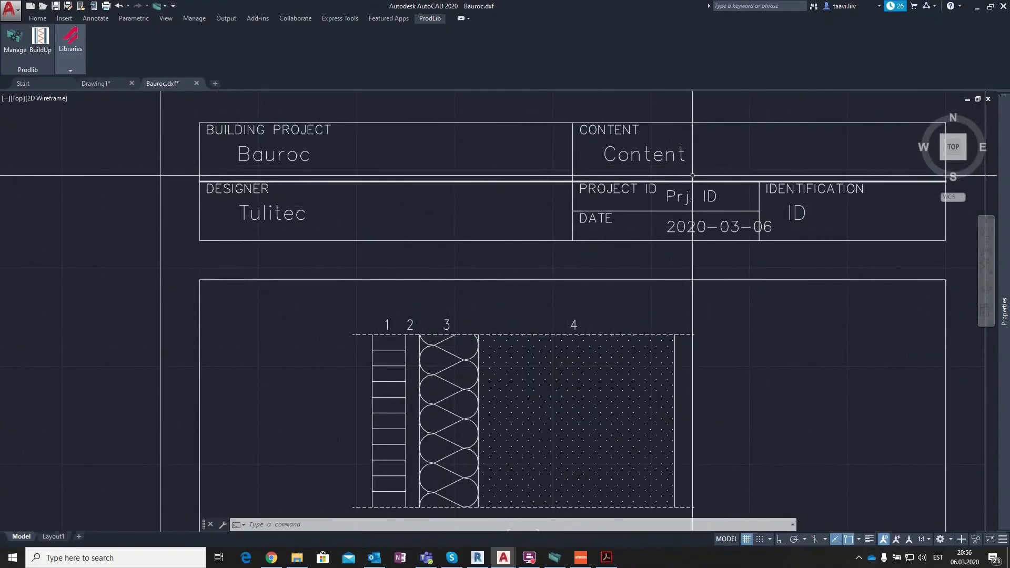
{"action": "scroll", "coordinate": [585, 178], "scroll_direction": "down", "scroll_amount": 3}
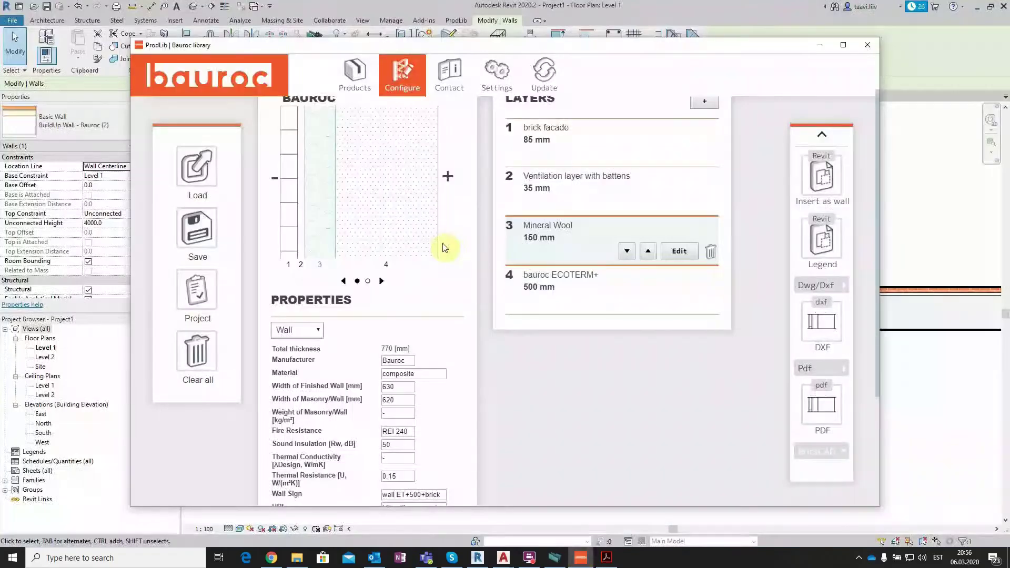
{"action": "scroll", "coordinate": [487, 252], "scroll_direction": "up", "scroll_amount": 1}
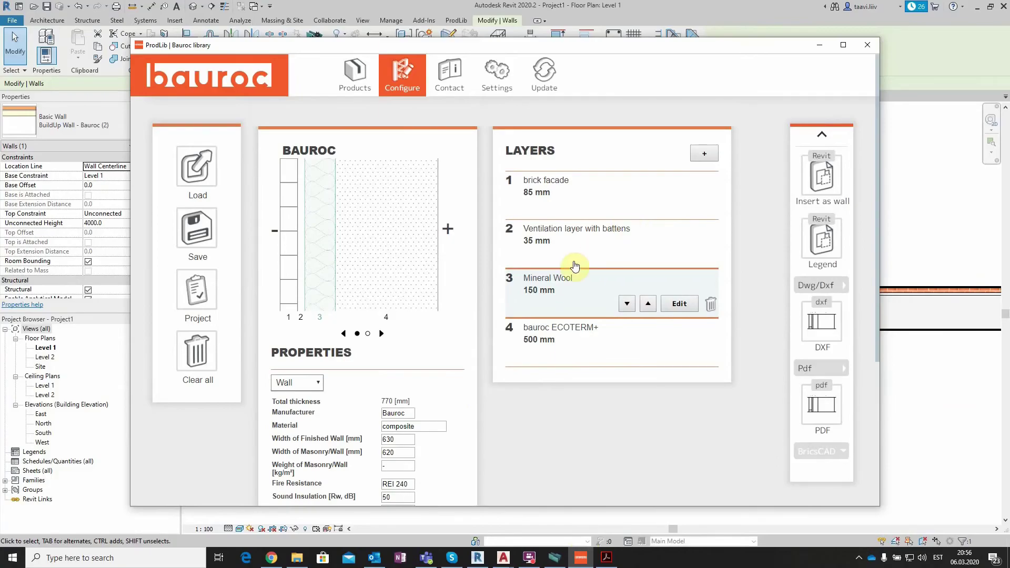